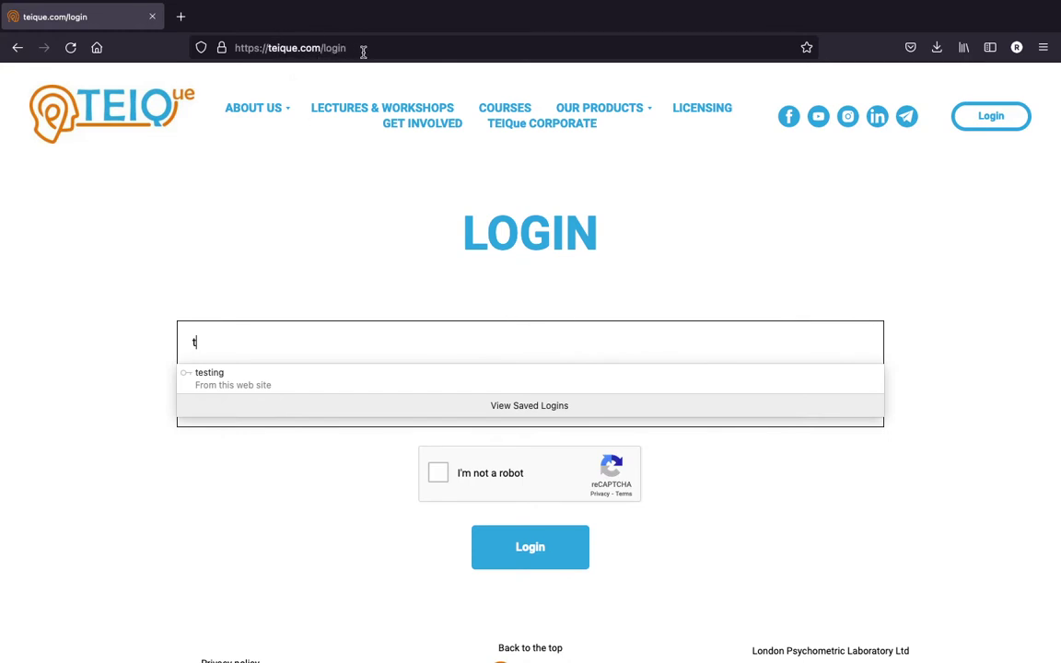
# Log in with the saved autofill credentials after ticking 'I'm not a robot'
pyautogui.click(247, 373)
pyautogui.click(439, 472)
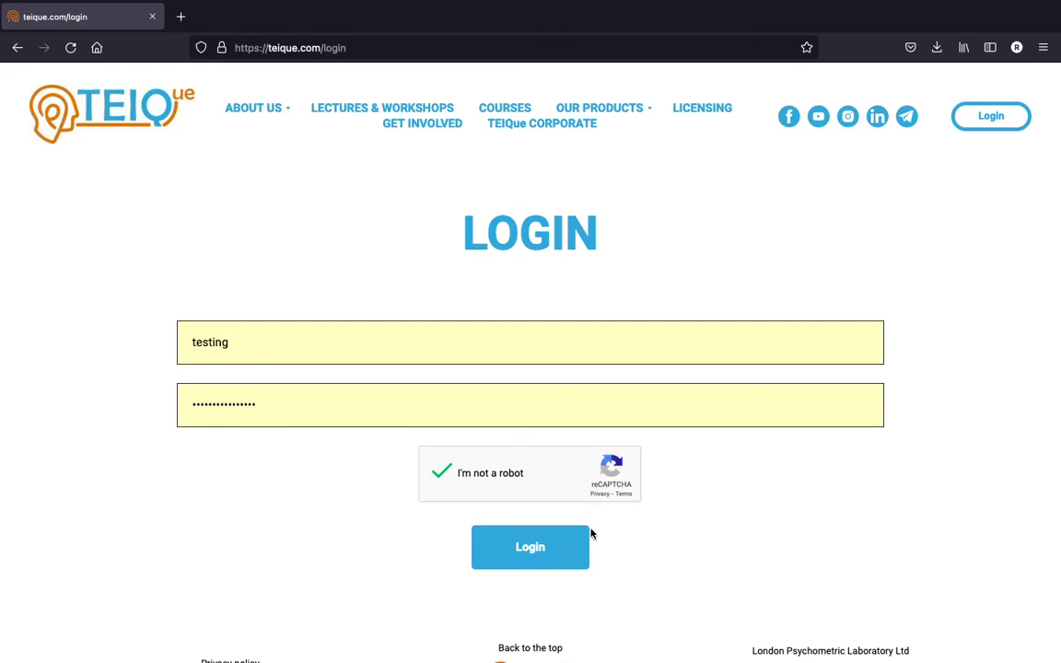
pyautogui.click(544, 551)
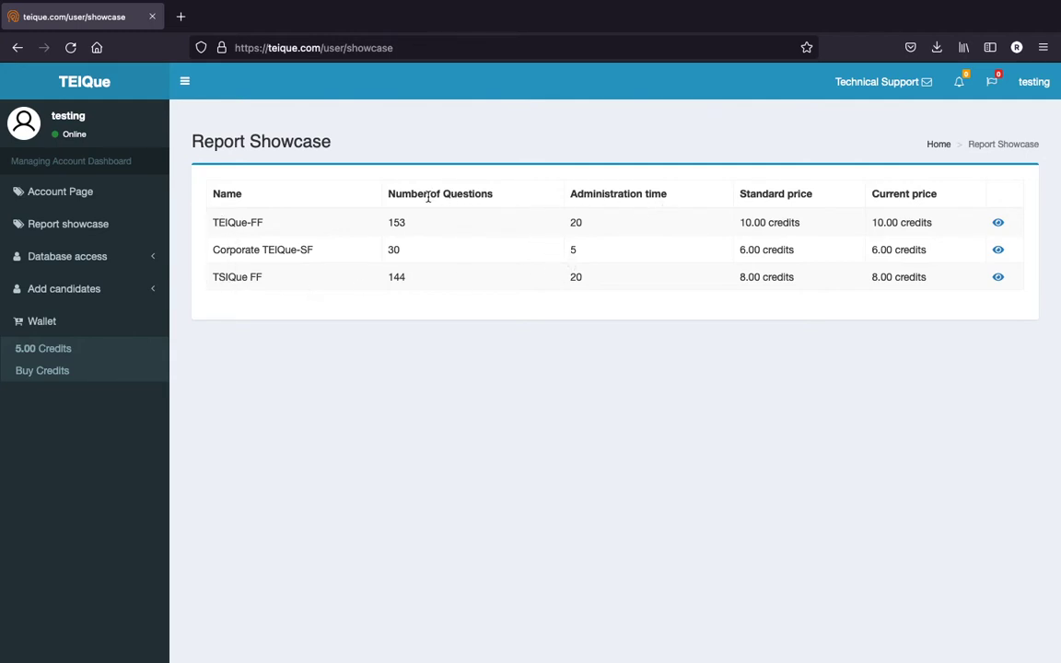
# Highlight the Standard and Current price column headings in the Report Showcase, then clear the highlight
pyautogui.moveTo(739, 199); pyautogui.dragTo(926, 188)
pyautogui.click(866, 194)
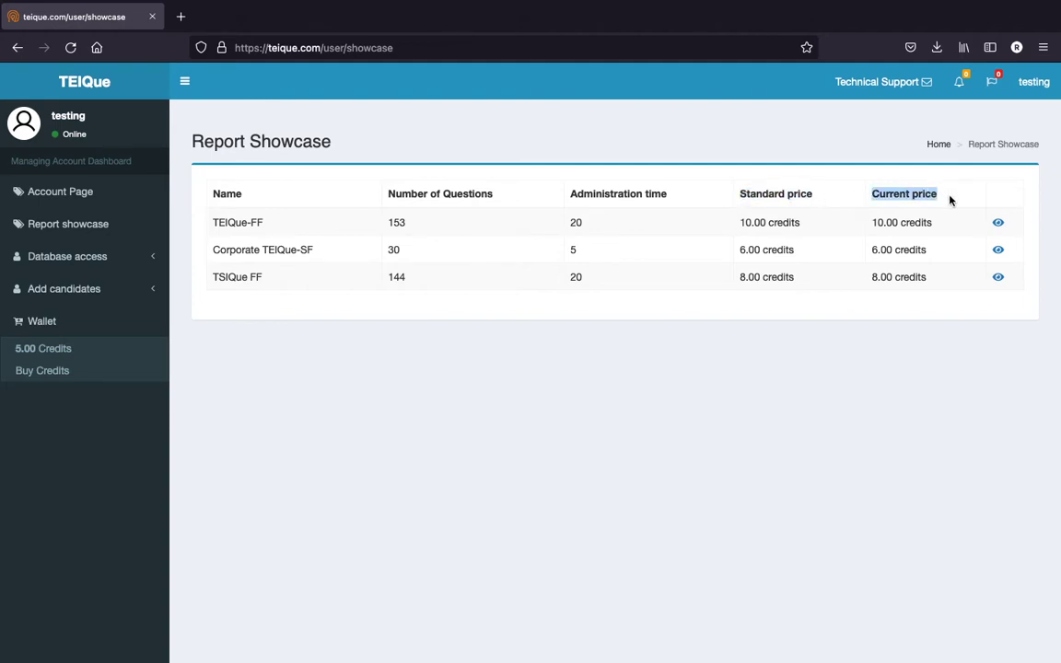
pyautogui.click(382, 201)
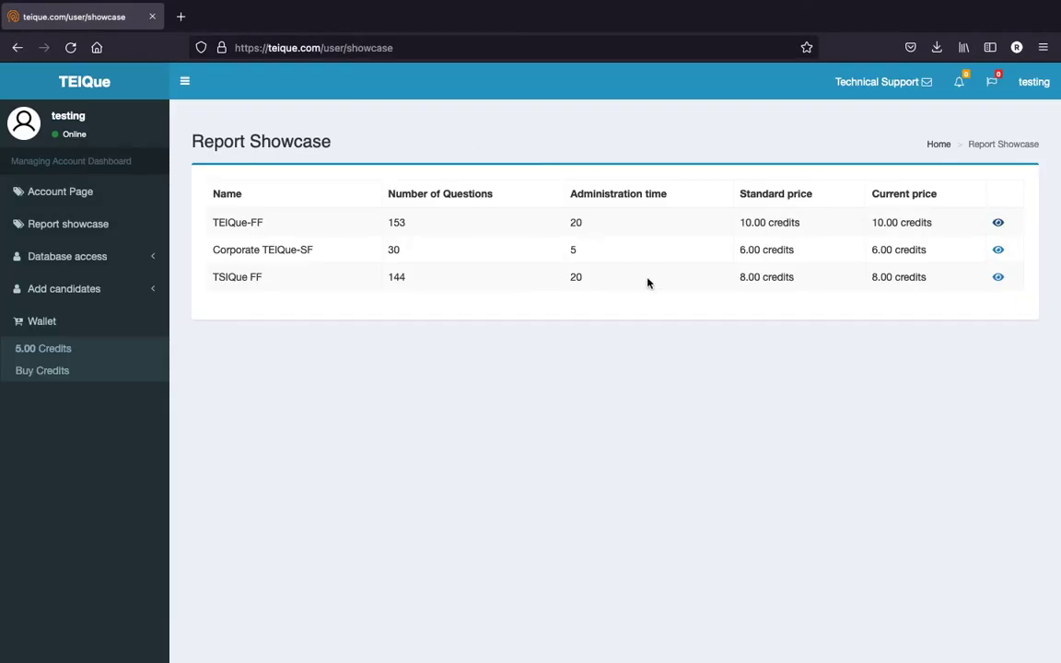
# Open and close the technical support form, the user notifications and the admin notifications
pyautogui.click(882, 88)
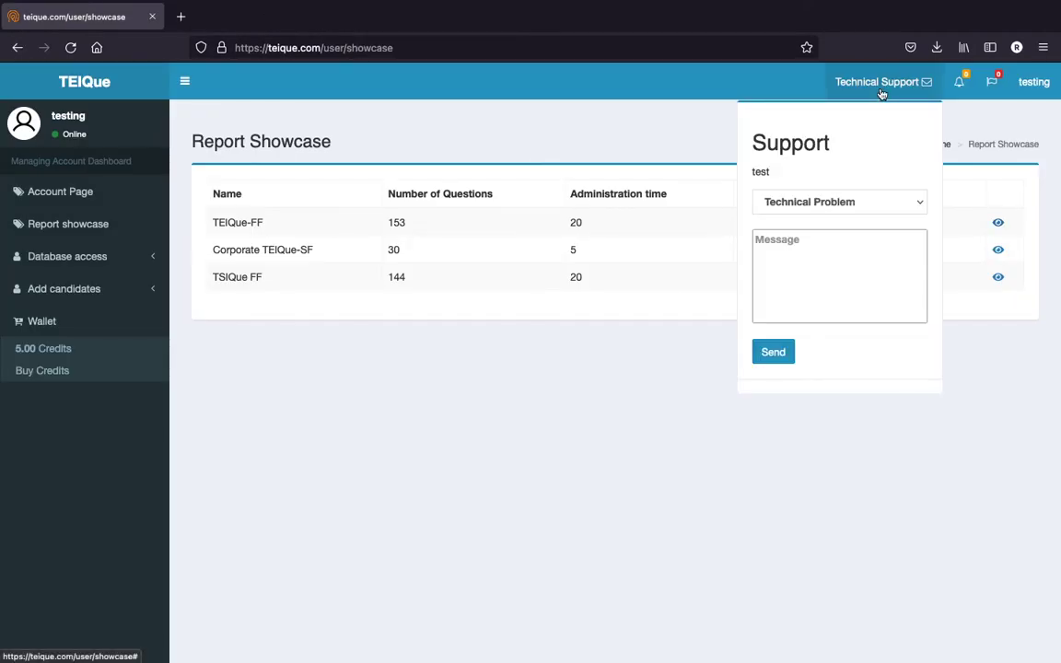
pyautogui.click(883, 90)
pyautogui.click(960, 85)
pyautogui.click(961, 87)
pyautogui.click(992, 81)
pyautogui.click(991, 82)
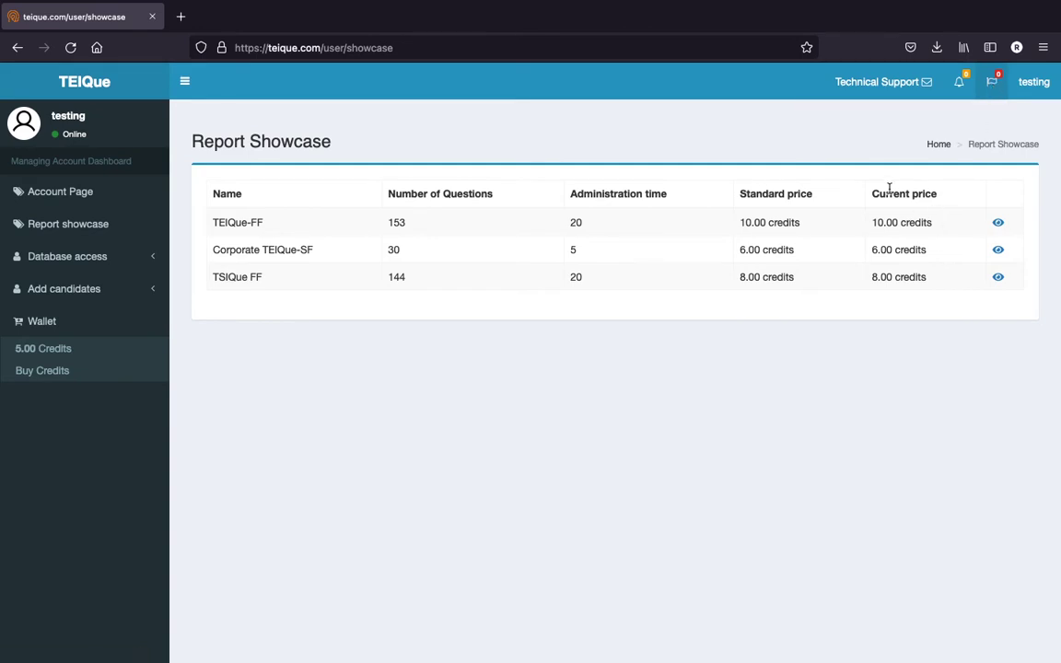
# Check the authenticator status in the account options menu, then close it
pyautogui.click(1032, 92)
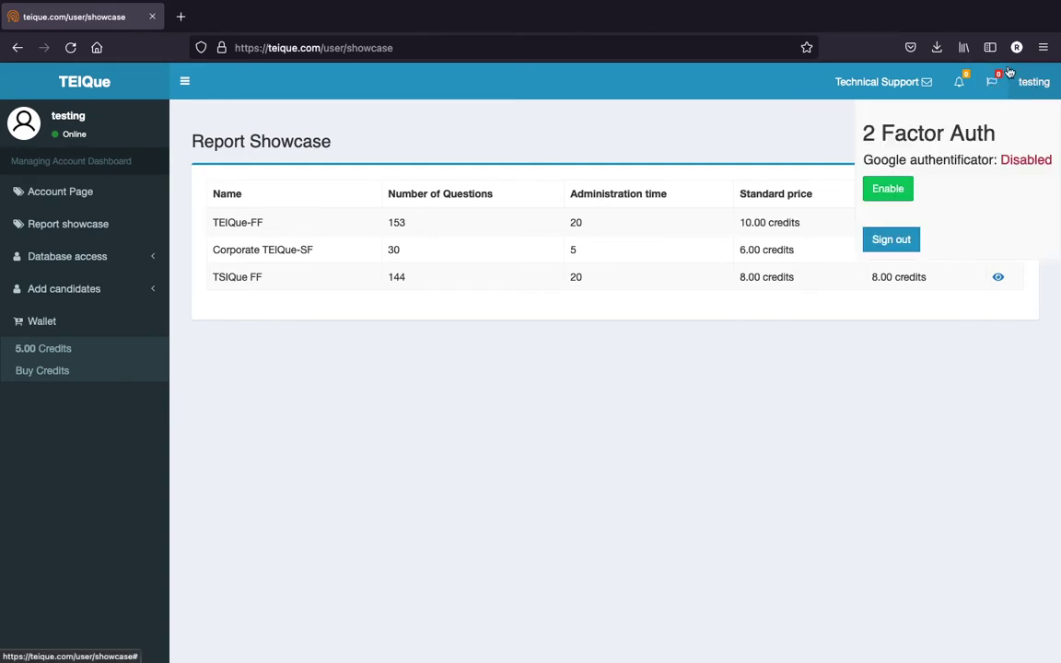
pyautogui.moveTo(866, 158); pyautogui.dragTo(1005, 172)
pyautogui.click(1032, 91)
pyautogui.click(1031, 91)
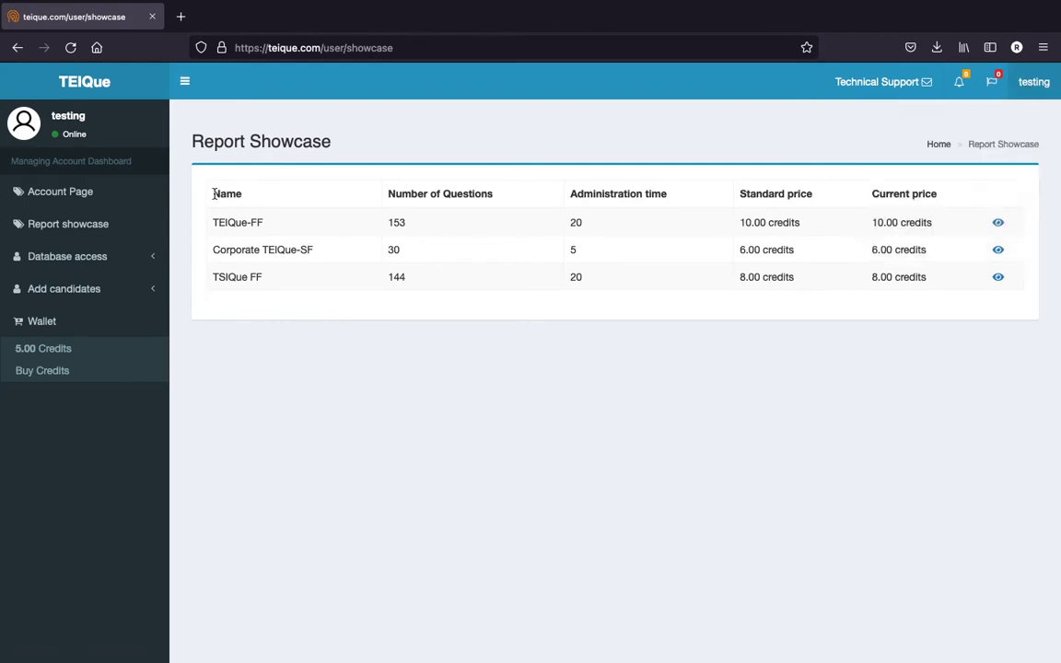
# Expand Database access, view All Candidates, then open the Folder List of groups
pyautogui.click(107, 261)
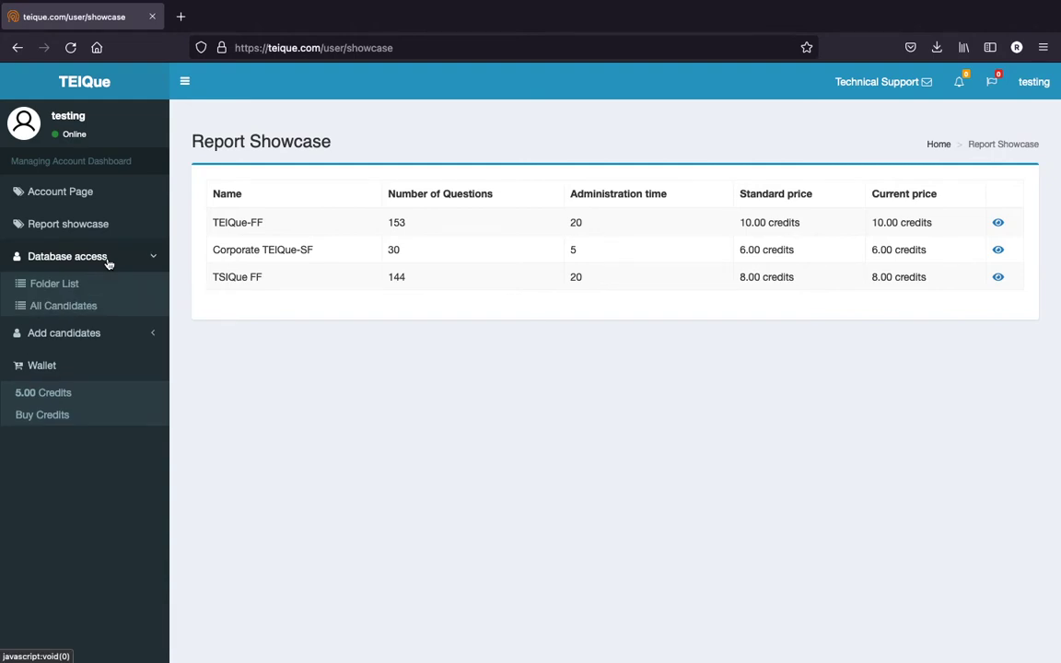
pyautogui.click(88, 309)
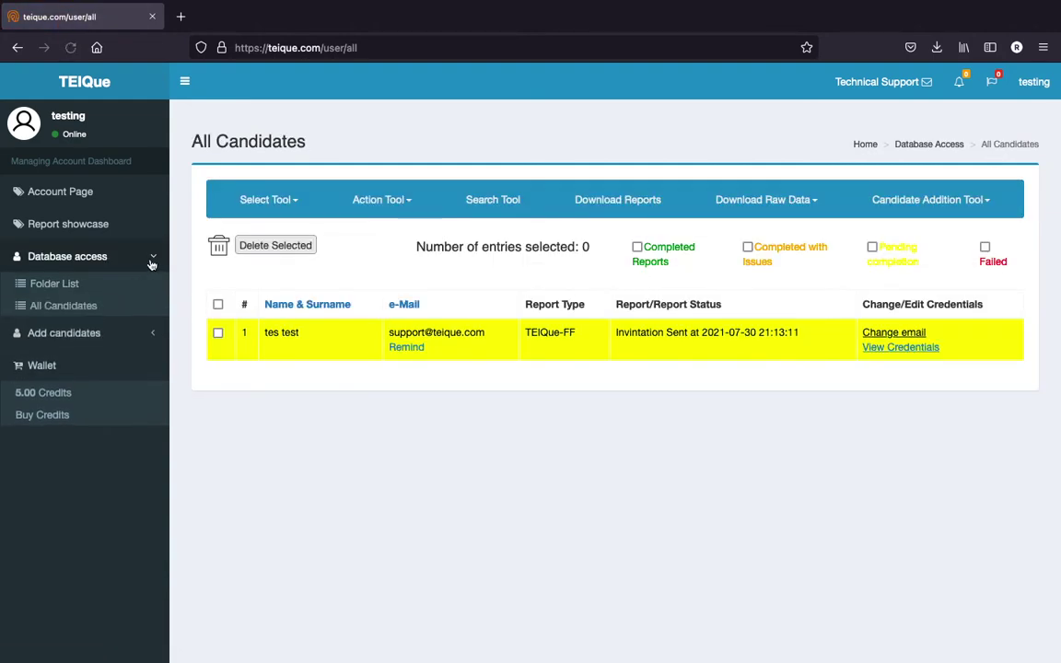
pyautogui.click(115, 258)
pyautogui.click(112, 260)
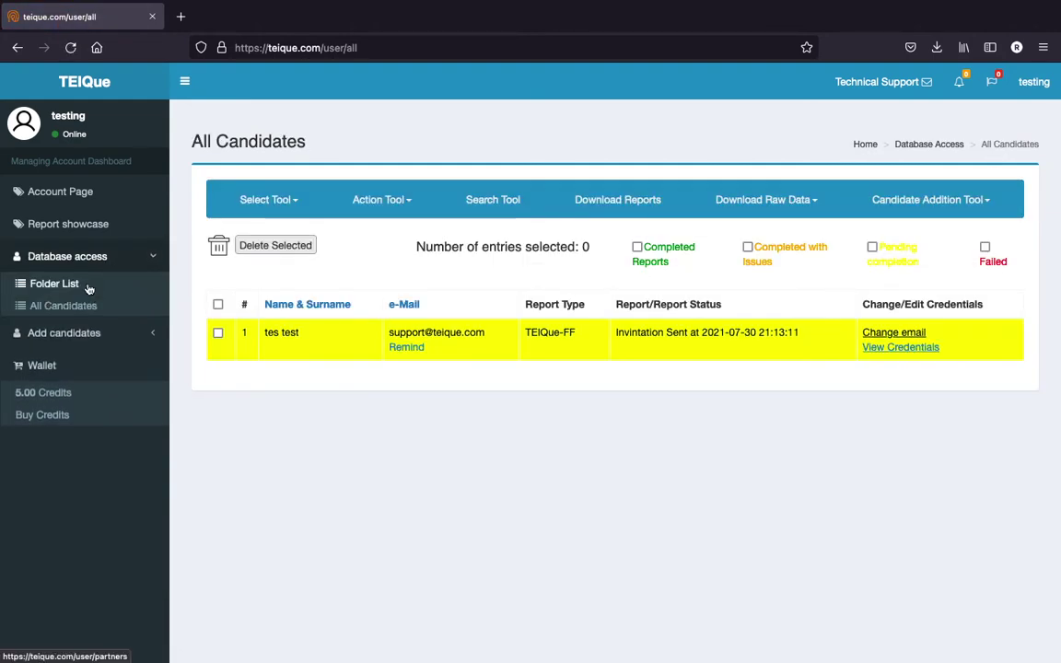
pyautogui.click(87, 285)
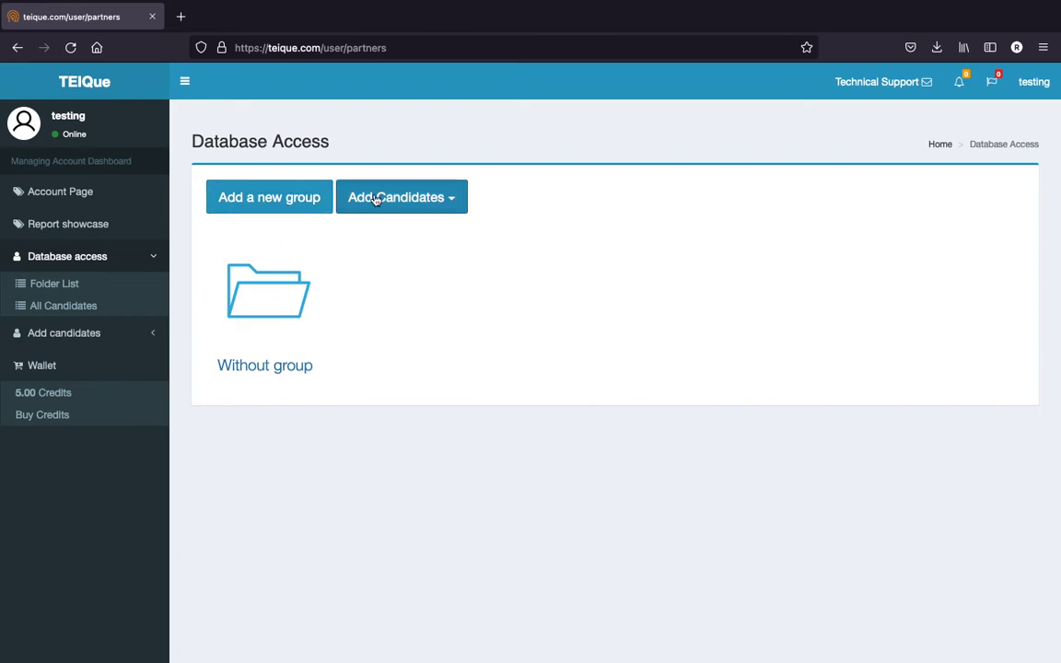
# Add a new group named 'Group 1' with a contact e-mail and both group options ticked
pyautogui.click(276, 212)
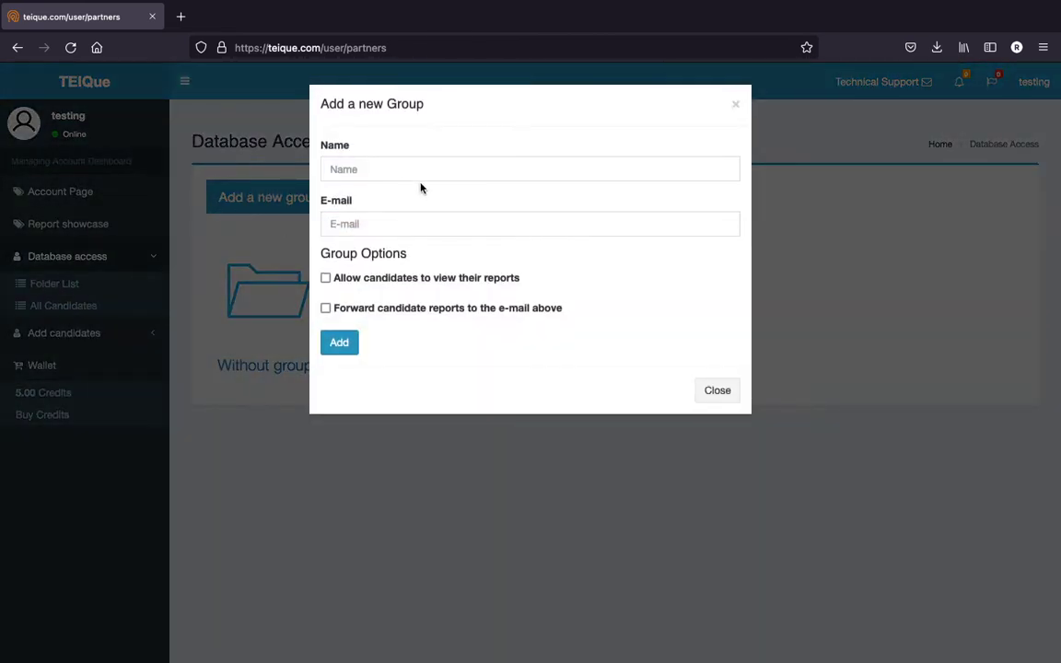
pyautogui.click(399, 169)
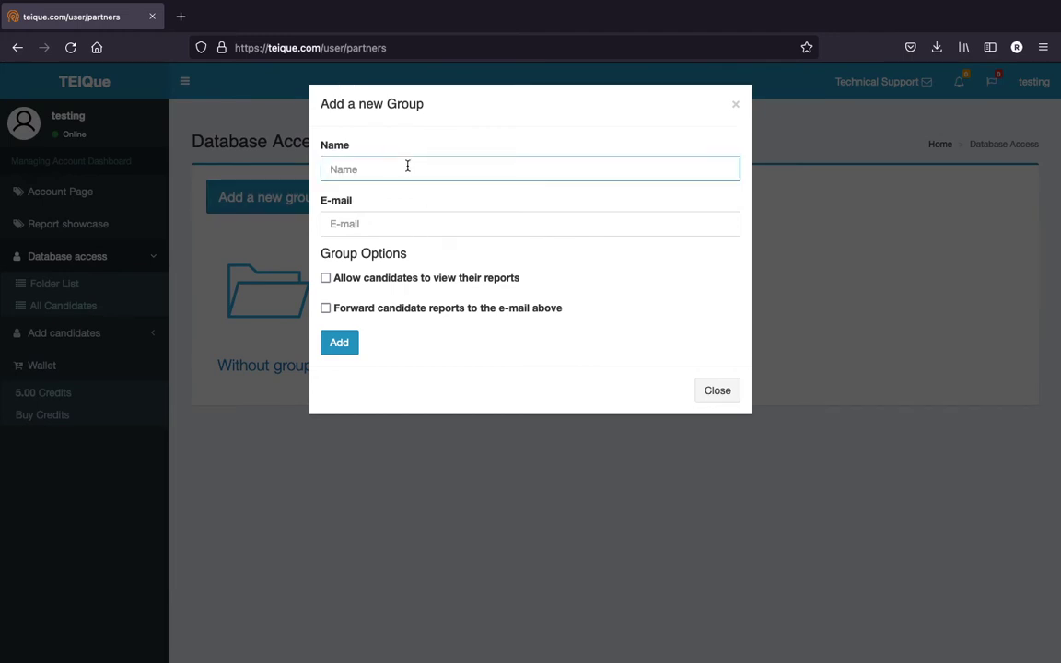
pyautogui.write('Group 1')
pyautogui.click(344, 224)
pyautogui.click(493, 262)
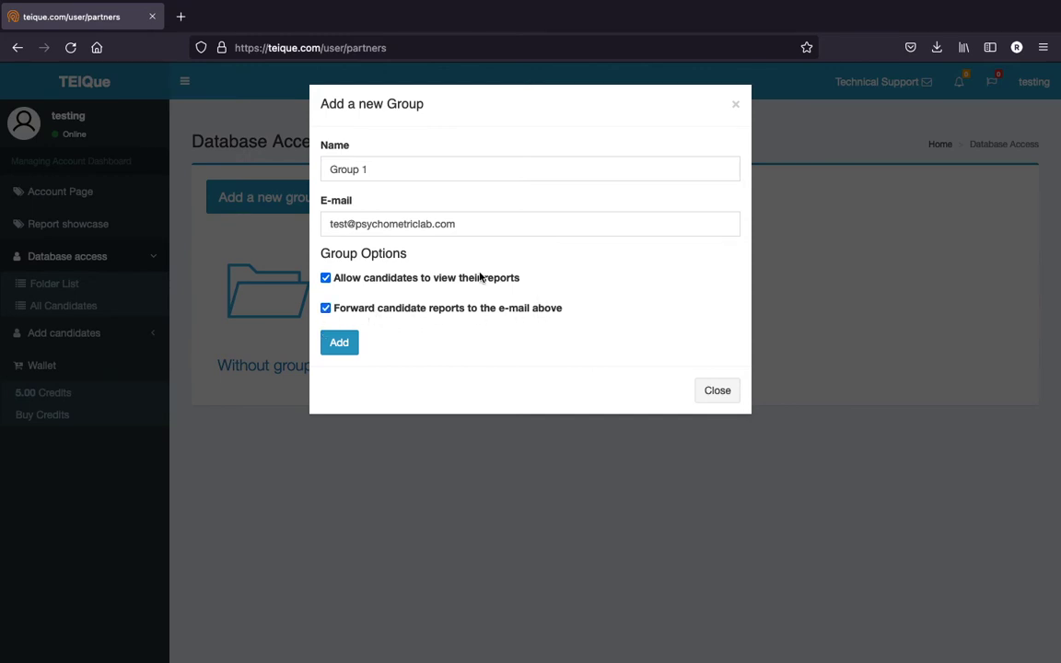
pyautogui.moveTo(564, 308); pyautogui.dragTo(422, 308)
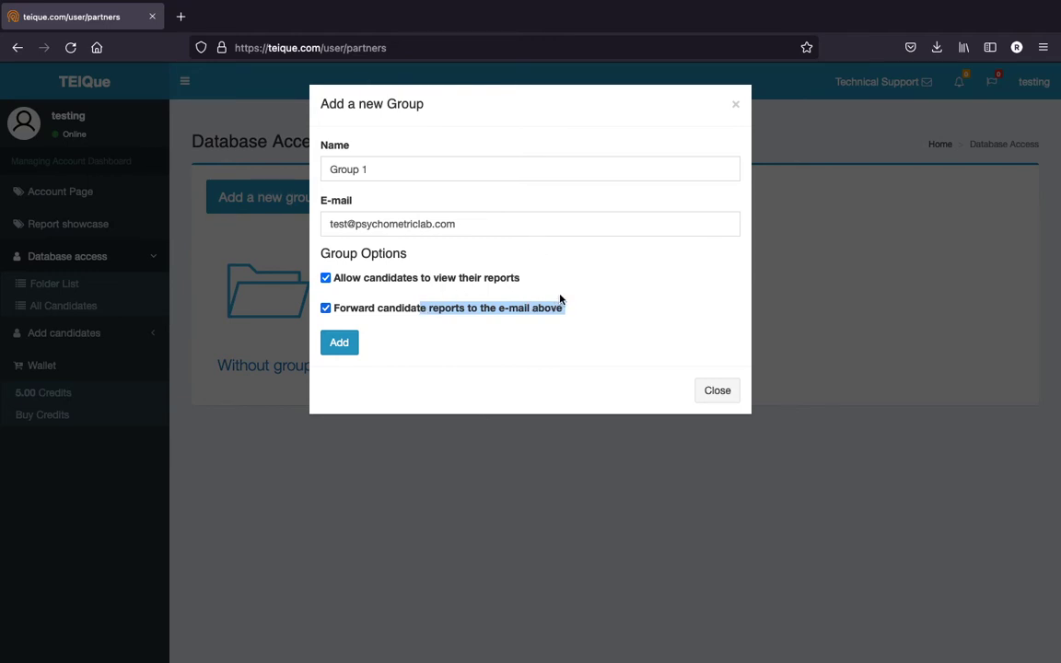
pyautogui.moveTo(538, 223); pyautogui.dragTo(319, 207)
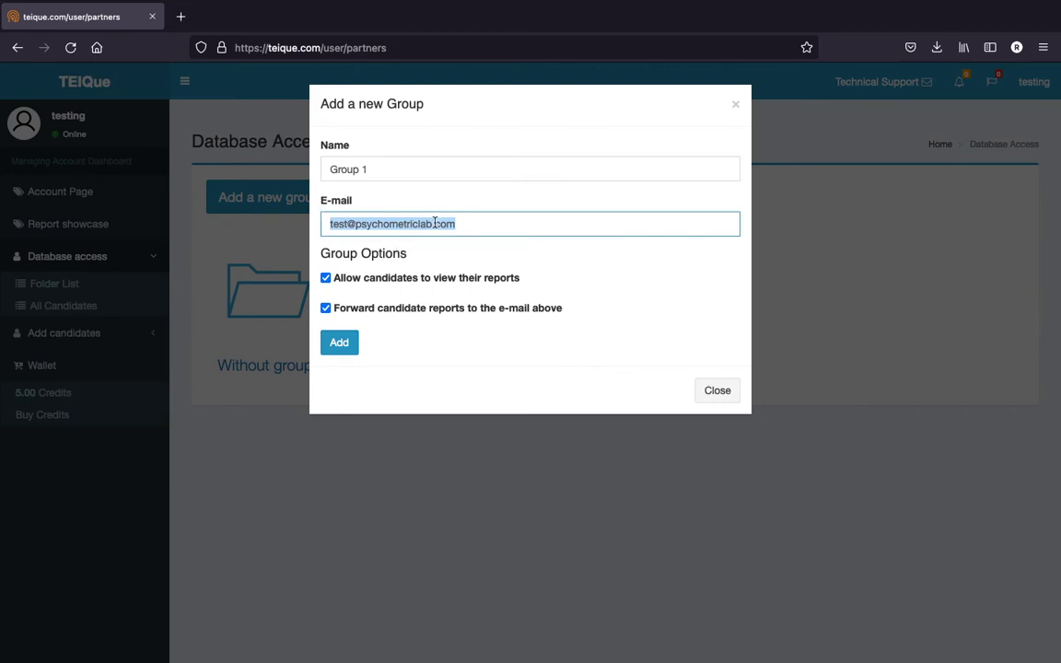
pyautogui.click(339, 342)
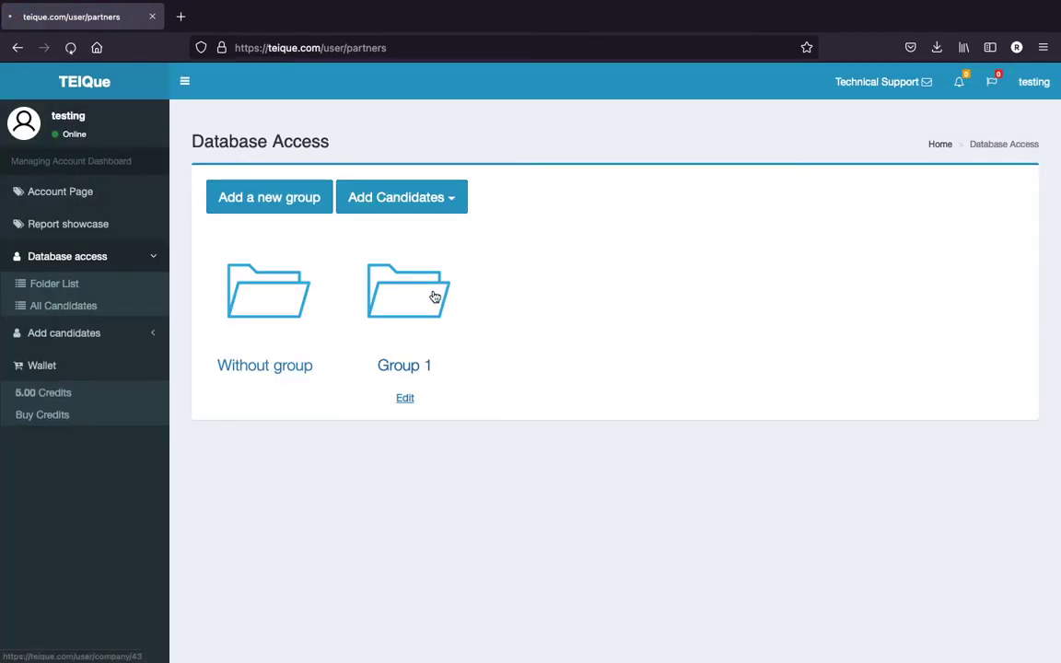
# Open the Group 1 folder, then switch to Without group and inspect its pending candidate row
pyautogui.click(428, 295)
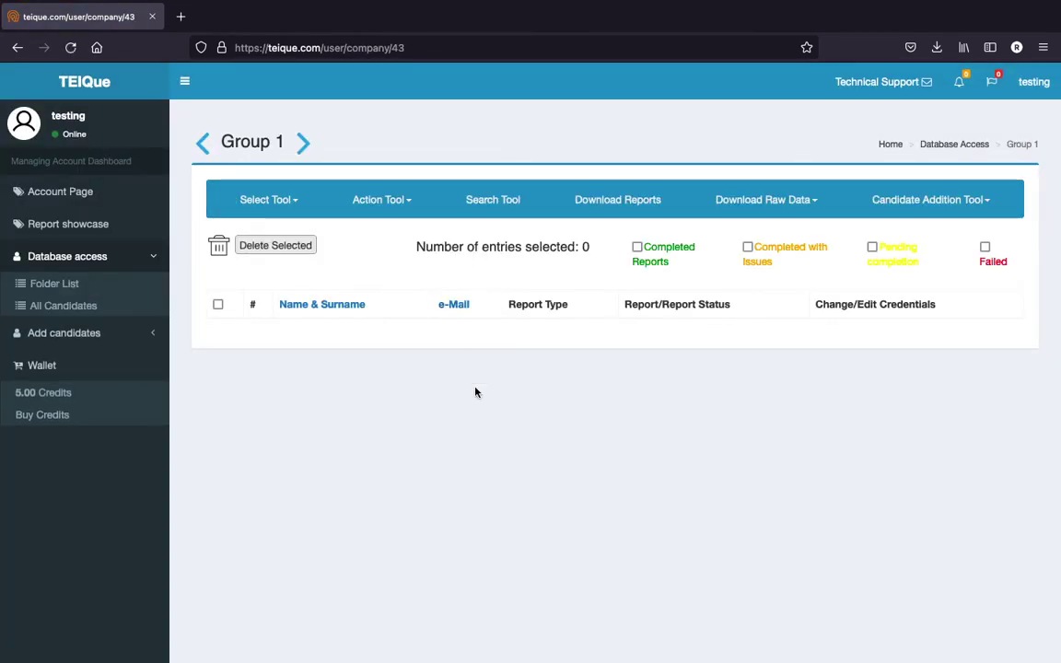
pyautogui.click(203, 142)
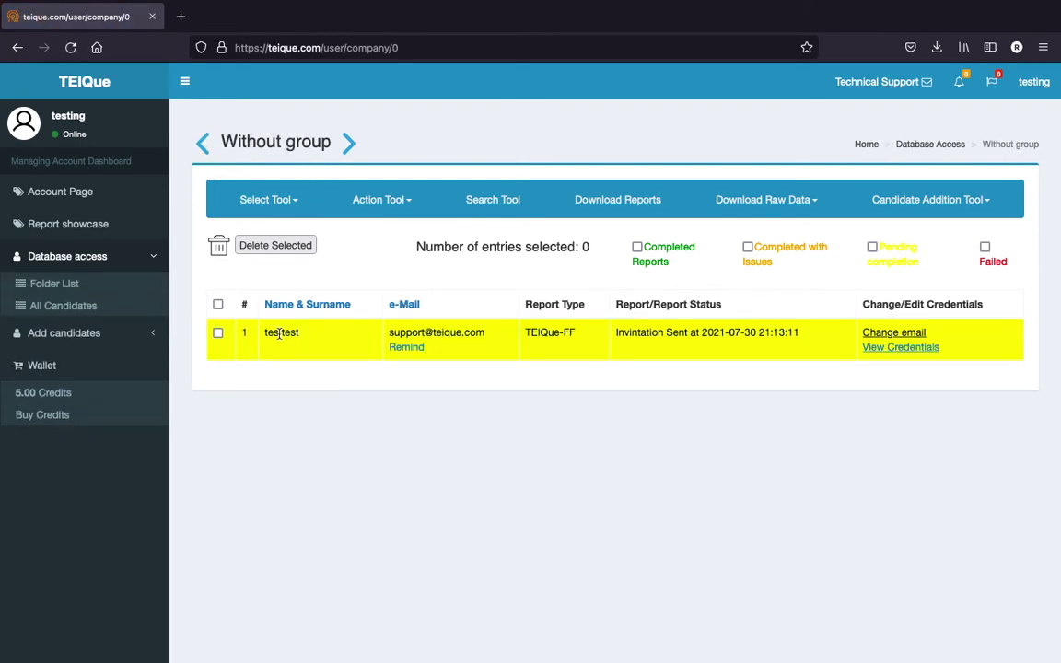
pyautogui.moveTo(274, 335); pyautogui.dragTo(694, 372)
pyautogui.click(695, 372)
# Show the Select Tool entry selection options
pyautogui.click(285, 198)
pyautogui.click(285, 197)
pyautogui.click(279, 214)
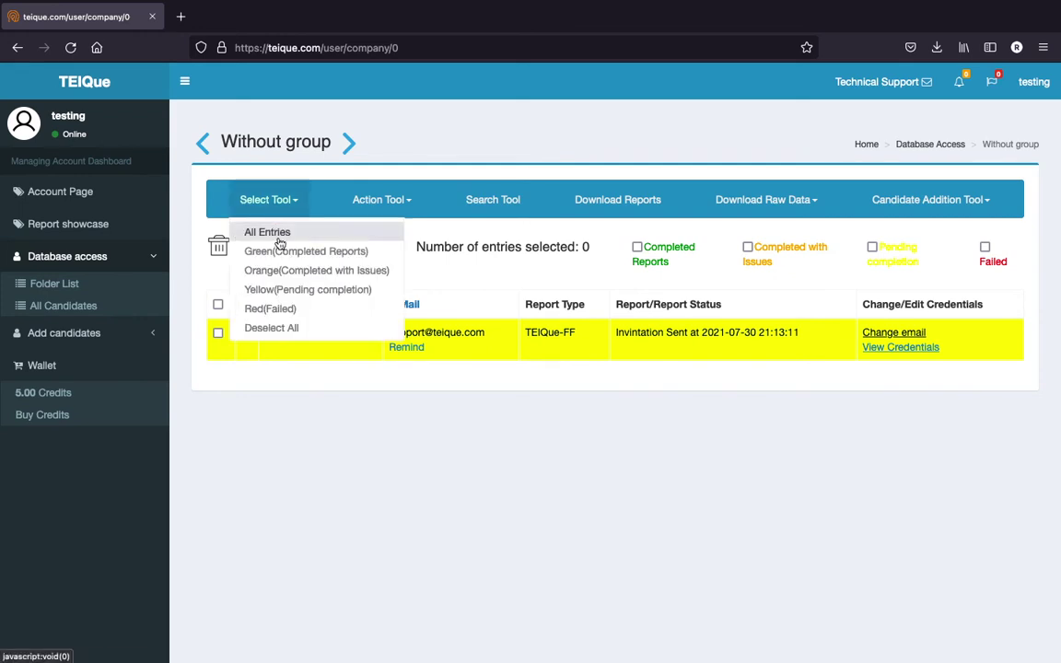
# Select the pending-completion candidate and choose Move from the Action Tool
pyautogui.click(301, 291)
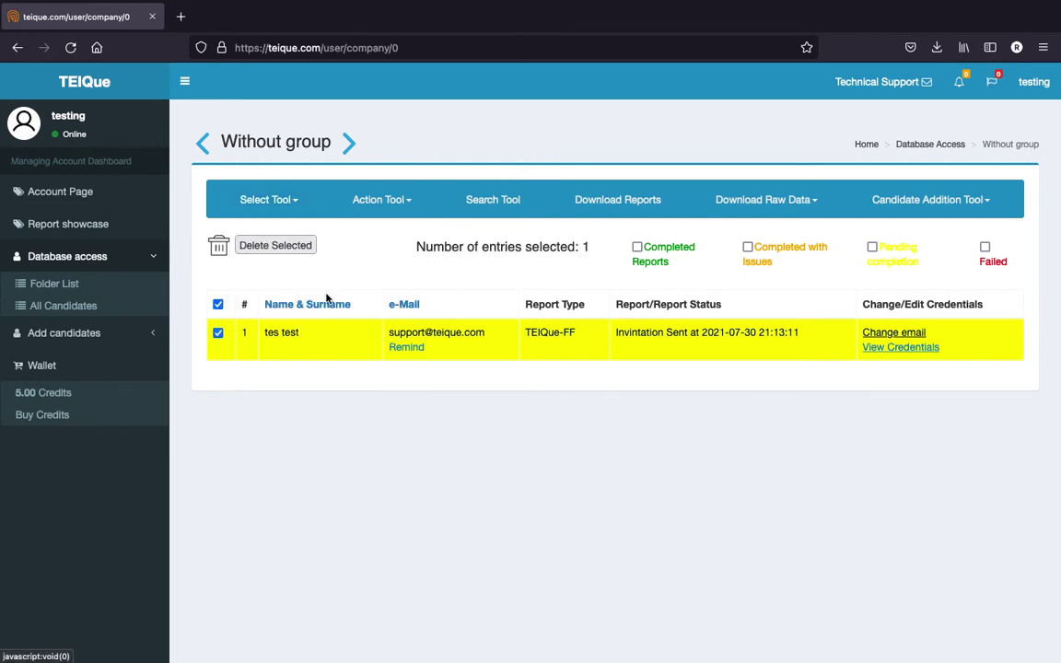
pyautogui.click(217, 334)
pyautogui.click(217, 335)
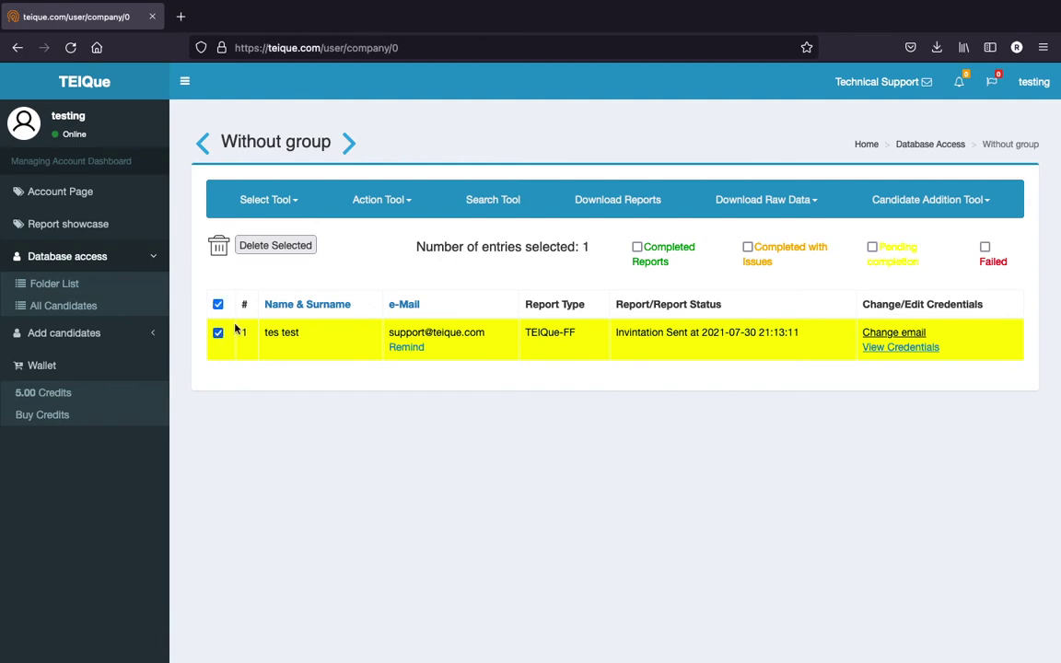
pyautogui.click(400, 202)
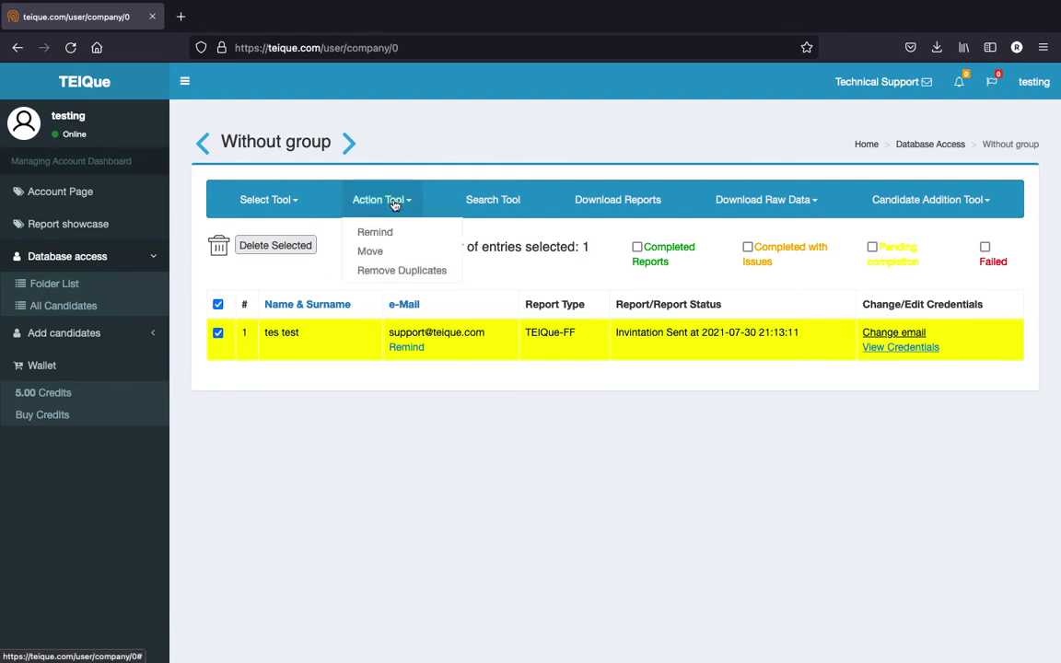
pyautogui.click(391, 251)
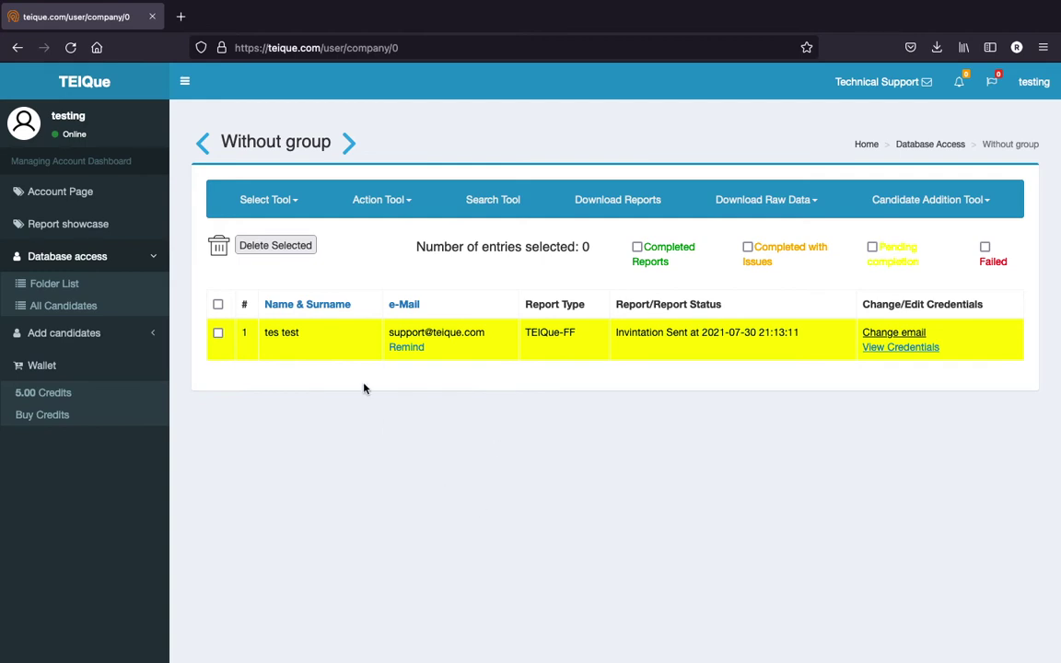
# Move the selected candidate to Group 1, confirm, and go to the Group 1 folder
pyautogui.click(217, 332)
pyautogui.click(402, 206)
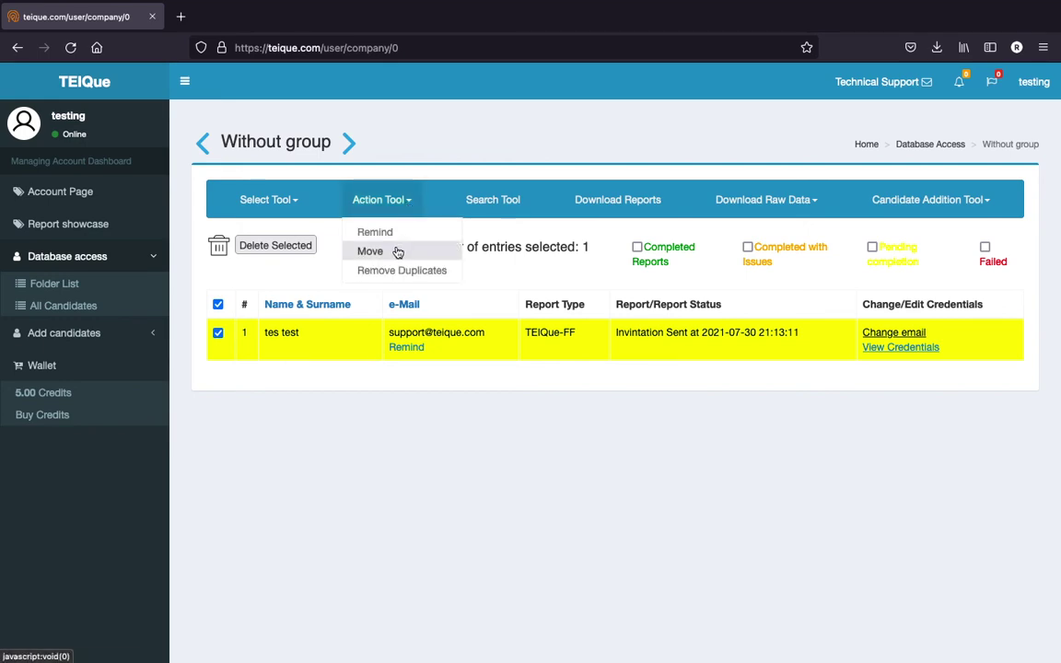
pyautogui.click(398, 249)
pyautogui.click(473, 147)
pyautogui.click(450, 162)
pyautogui.click(353, 188)
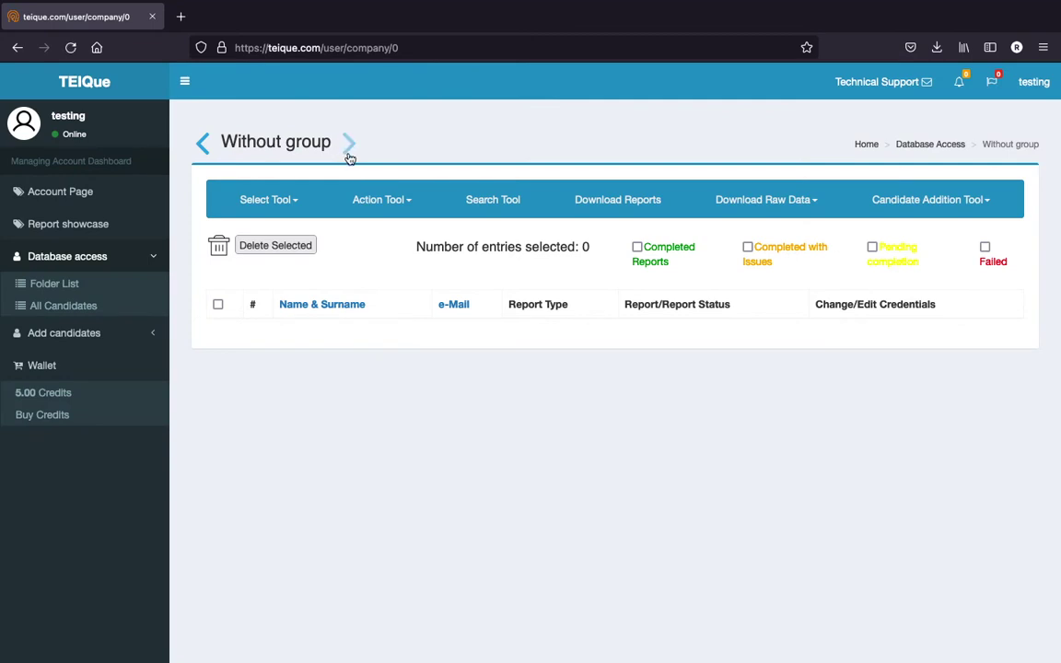
pyautogui.click(350, 154)
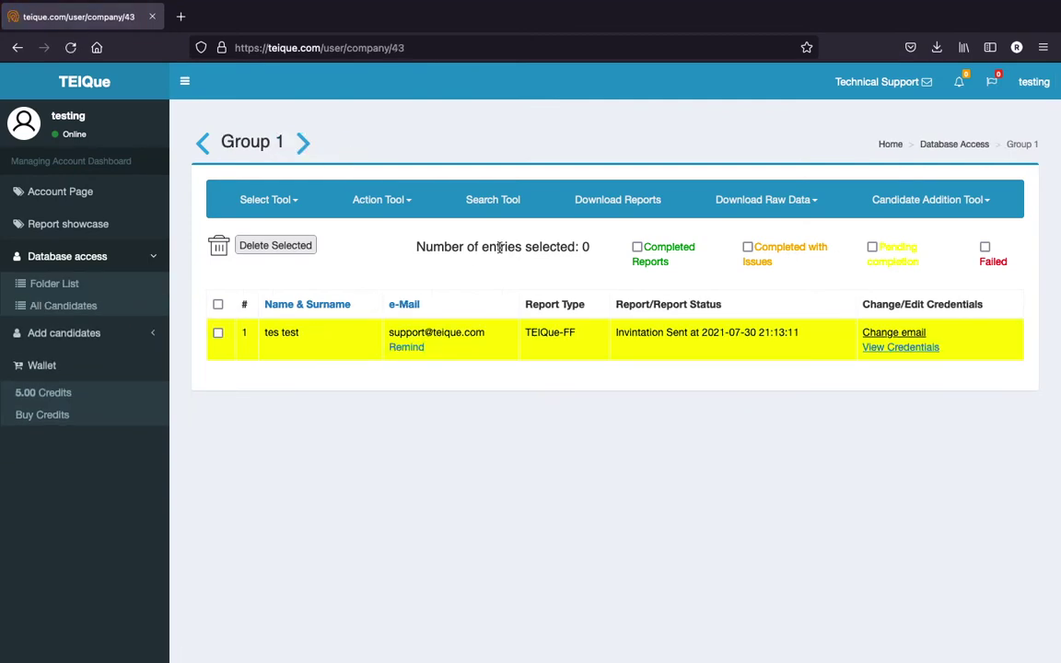
# Run a Search Tool query for 'test' in Group 1
pyautogui.click(478, 207)
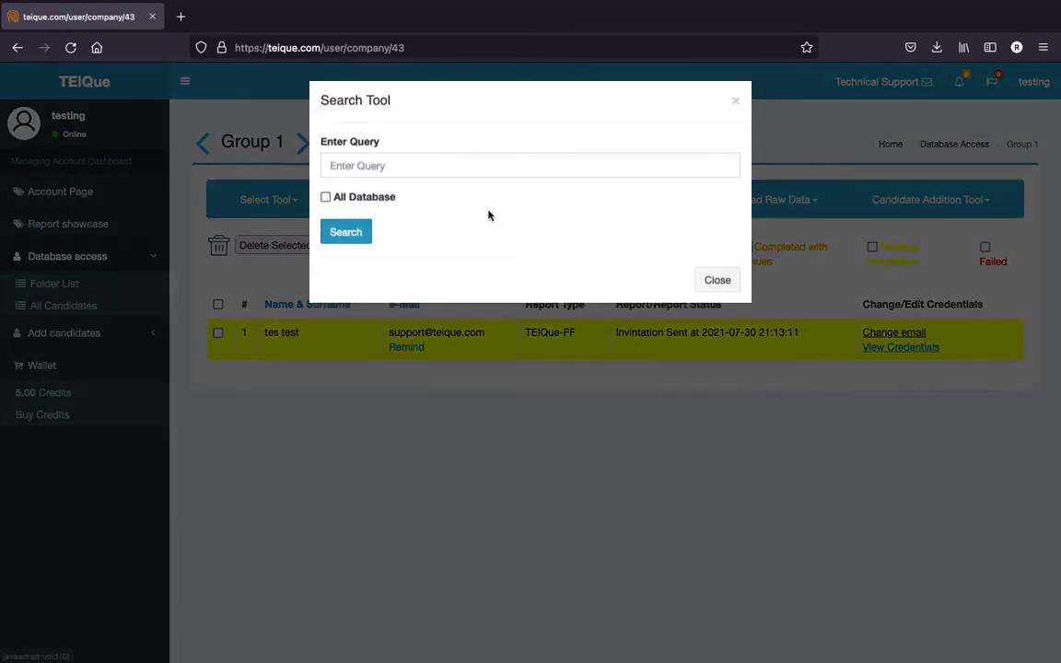
pyautogui.click(440, 169)
pyautogui.write('test')
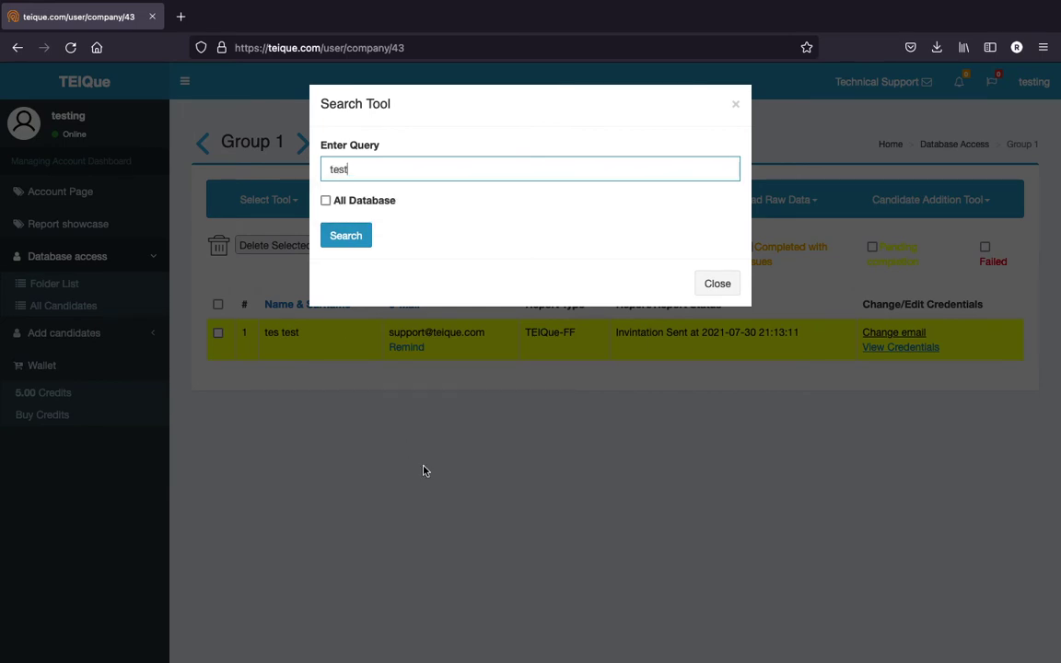
pyautogui.hotkey('ctrl', 'a')
pyautogui.press('BackSpace')
pyautogui.write('test')
pyautogui.click(362, 241)
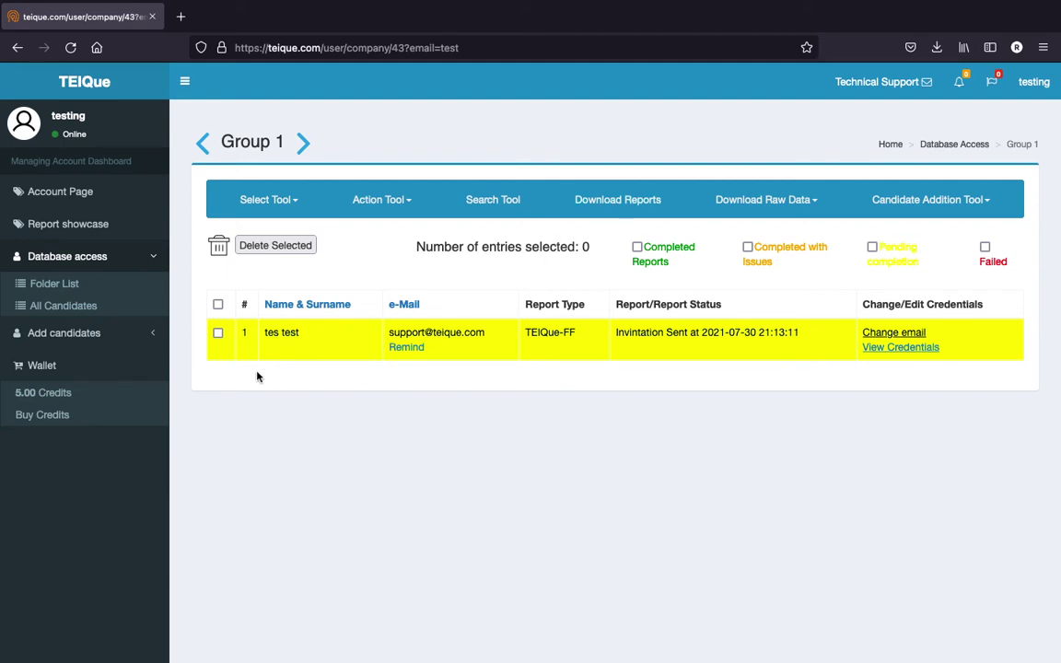
# Tick the only Group 1 candidate and open the Download Raw Data options
pyautogui.click(218, 335)
pyautogui.click(746, 208)
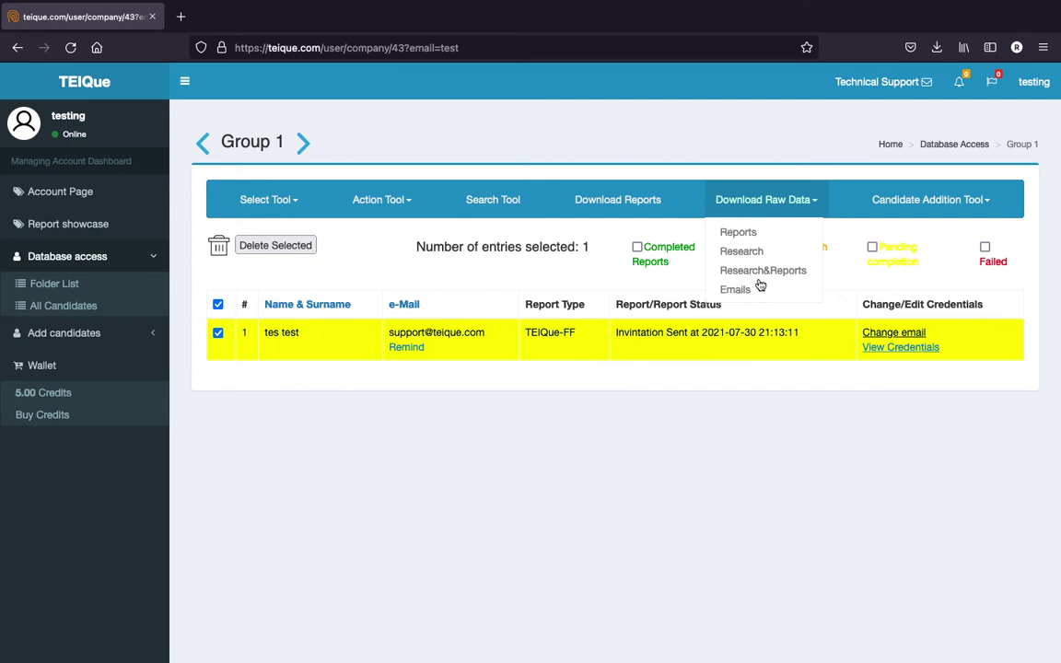
pyautogui.moveTo(938, 205)
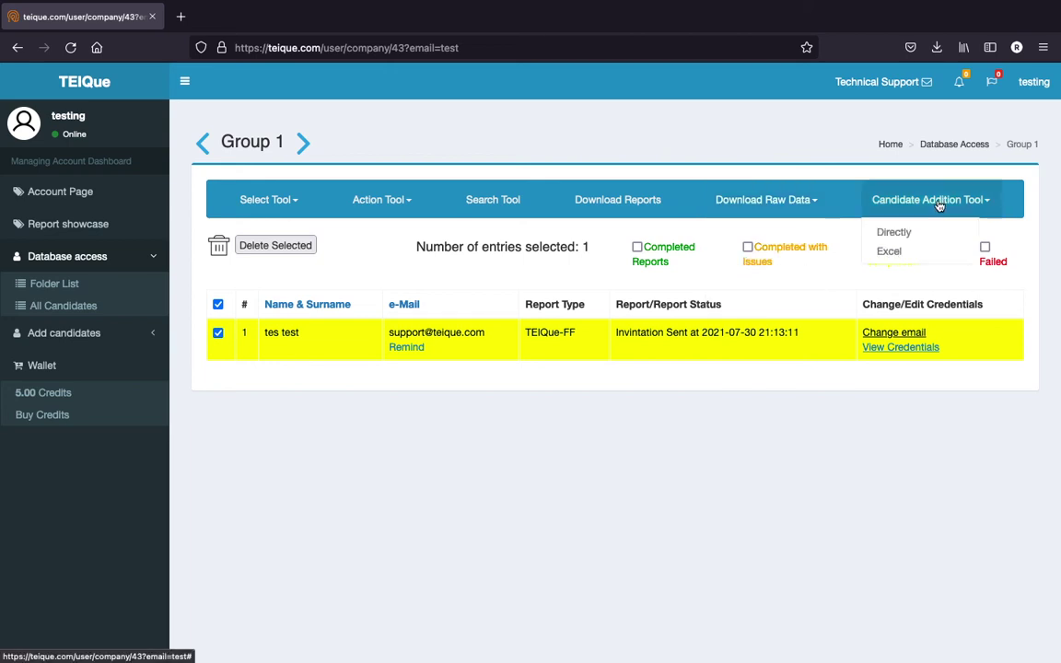
# Open the Excel Import Candidates dialog, check its Group Name choices, and close it without importing
pyautogui.click(899, 255)
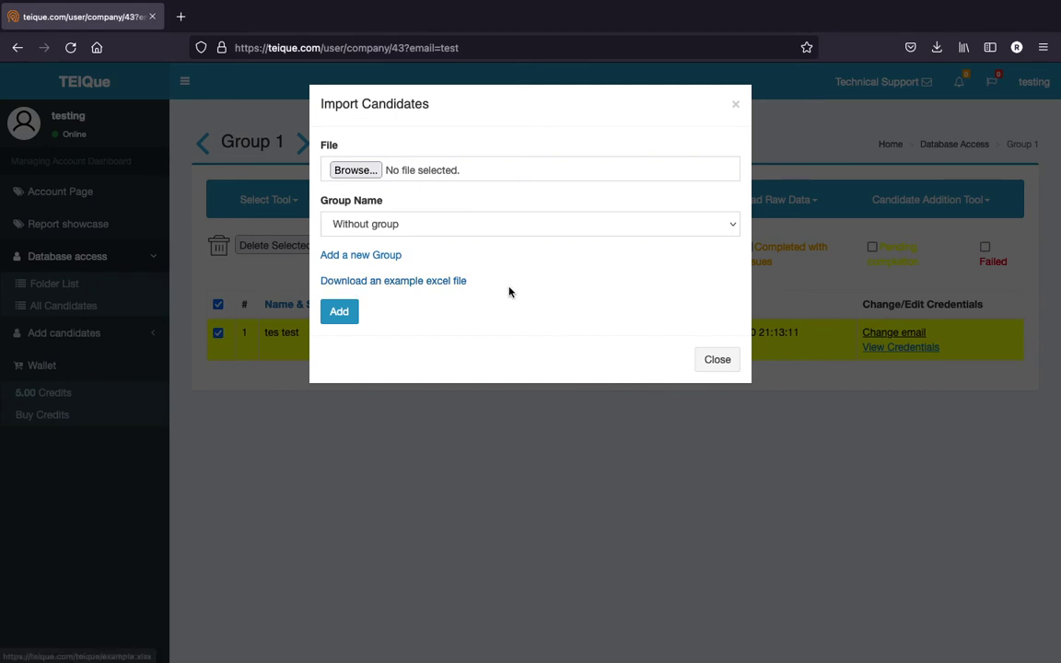
pyautogui.click(516, 224)
pyautogui.click(537, 279)
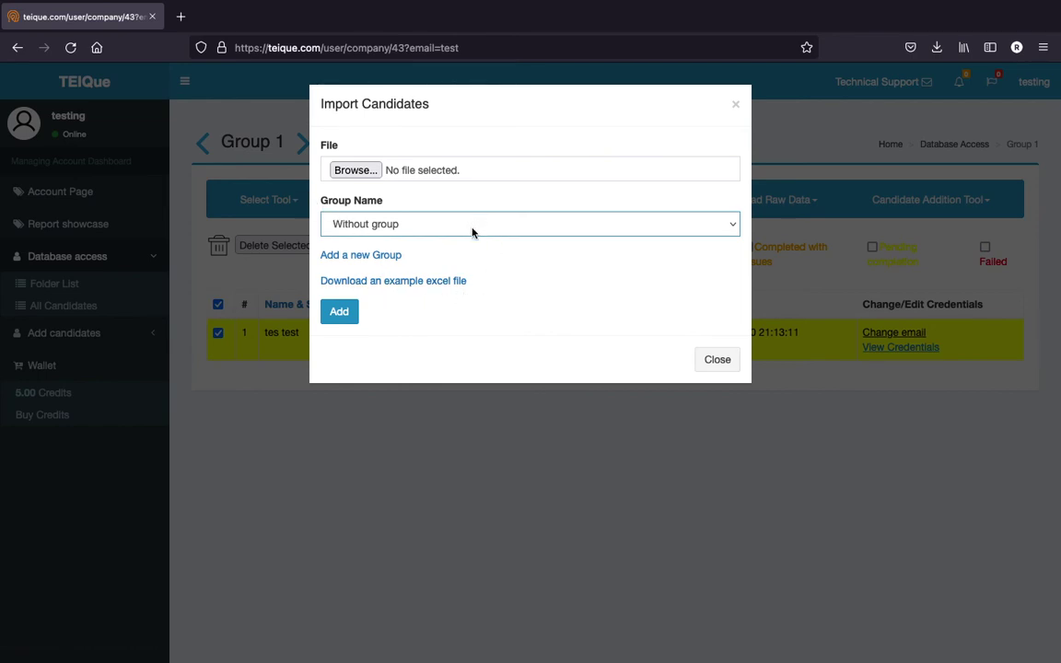
pyautogui.click(957, 161)
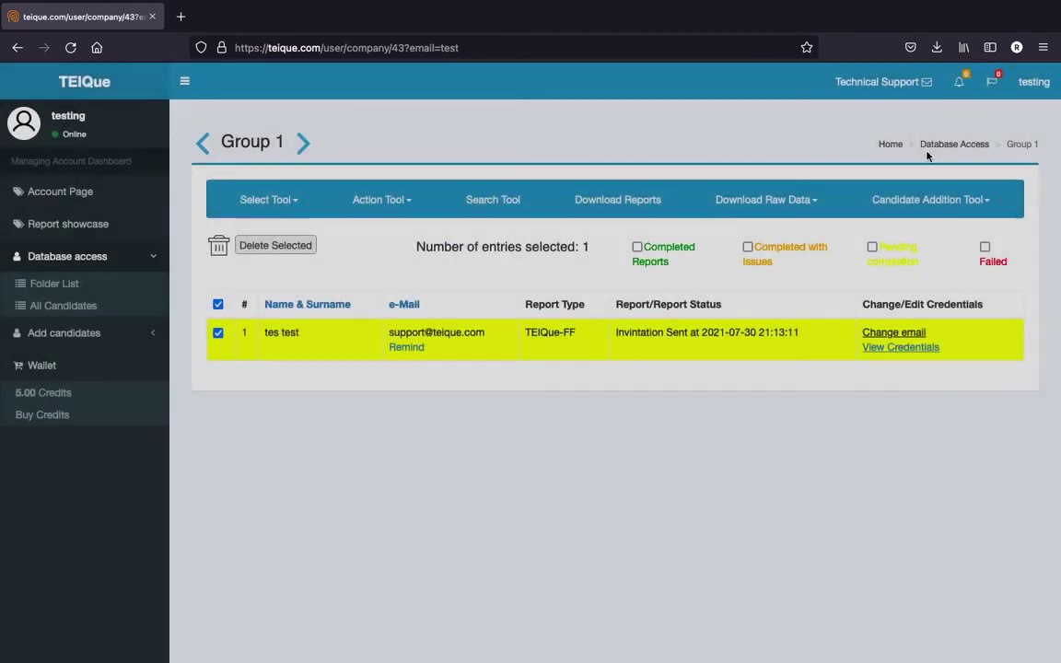
# Open the direct candidate-entry form and review its report type and default group choices
pyautogui.click(875, 206)
pyautogui.click(886, 232)
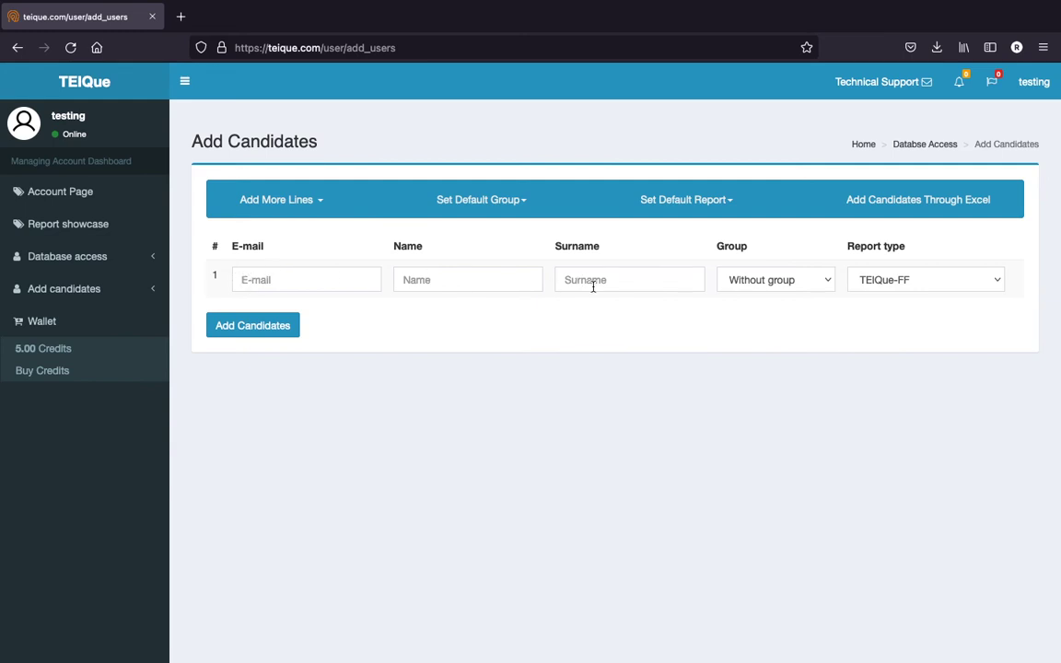
pyautogui.click(912, 289)
pyautogui.click(667, 381)
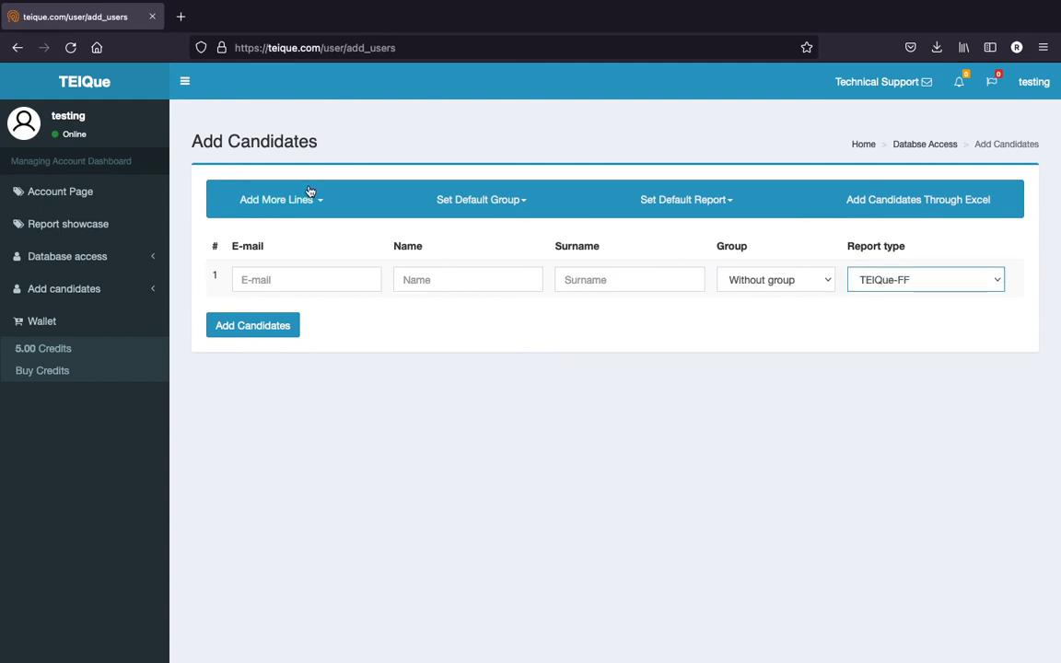
pyautogui.click(442, 204)
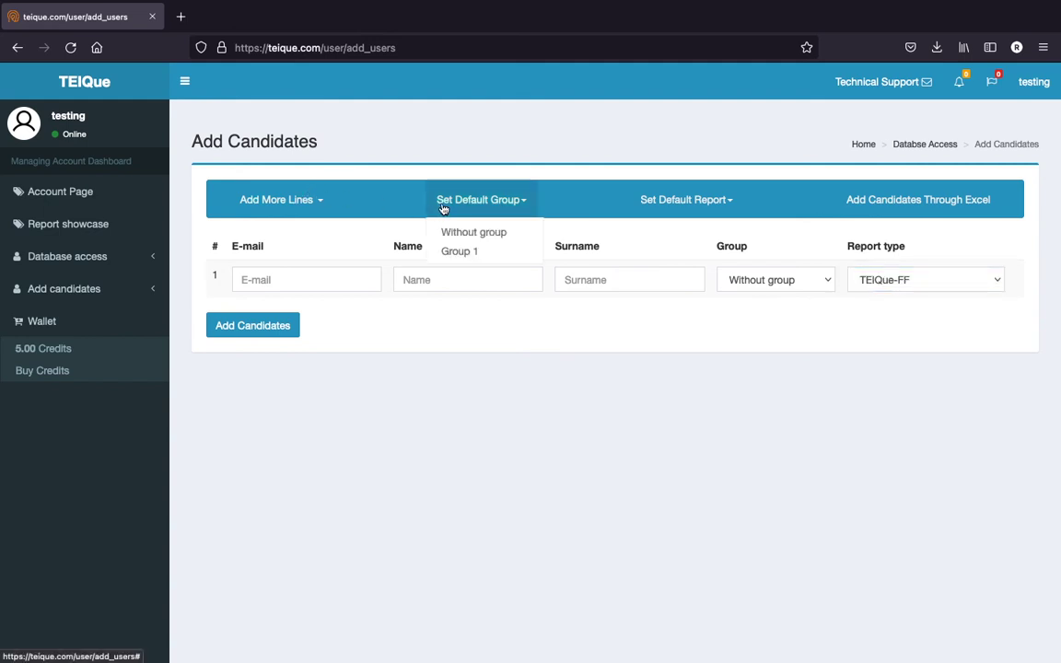
pyautogui.click(680, 191)
pyautogui.click(681, 190)
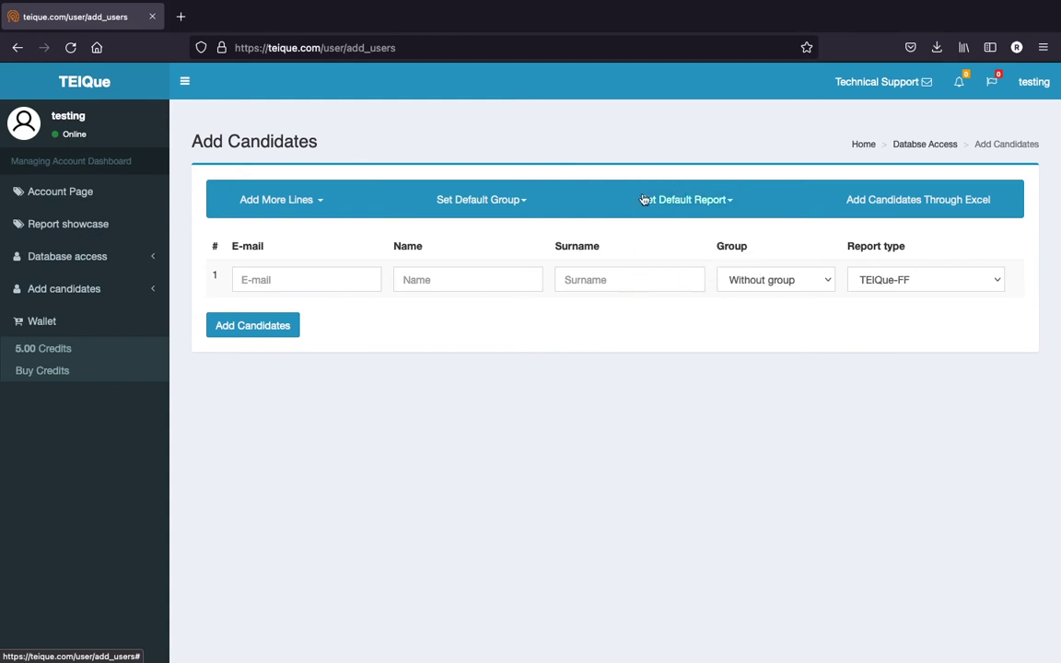
# Add 10 more candidate rows, then remove the extra rows again
pyautogui.click(306, 200)
pyautogui.click(289, 268)
pyautogui.scroll(-3, 339, 342)
pyautogui.scroll(3, 338, 341)
pyautogui.doubleClick(958, 318)
pyautogui.click(957, 317)
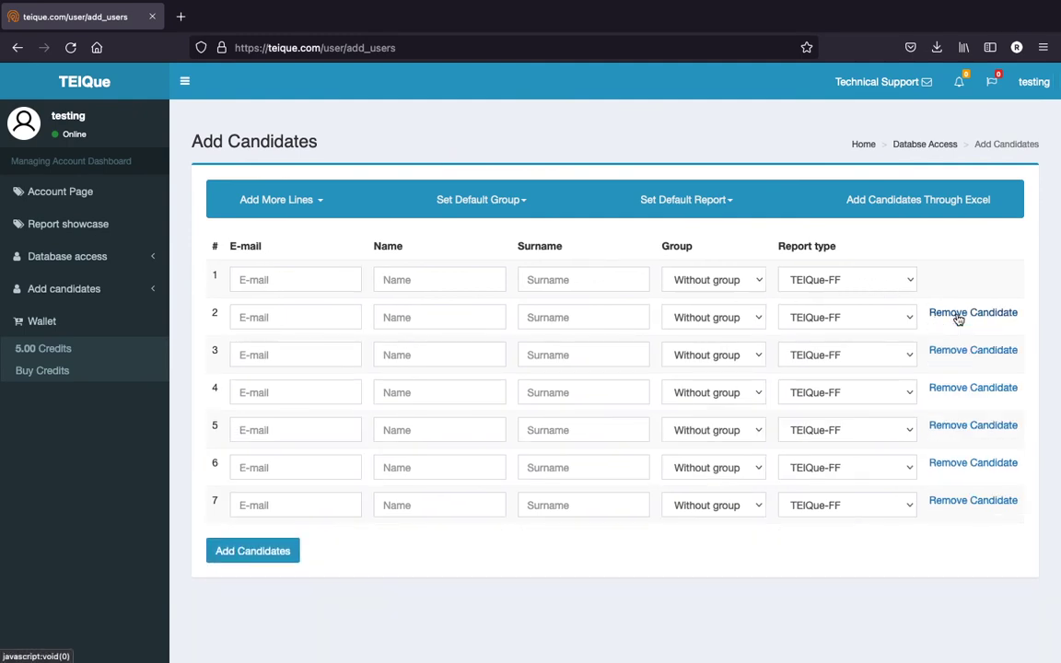
pyautogui.doubleClick(958, 318)
pyautogui.doubleClick(958, 318)
pyautogui.doubleClick(957, 316)
# Submit the candidate, check the 10.00-credit cost against 5.00 available, and cancel the addition
pyautogui.click(278, 334)
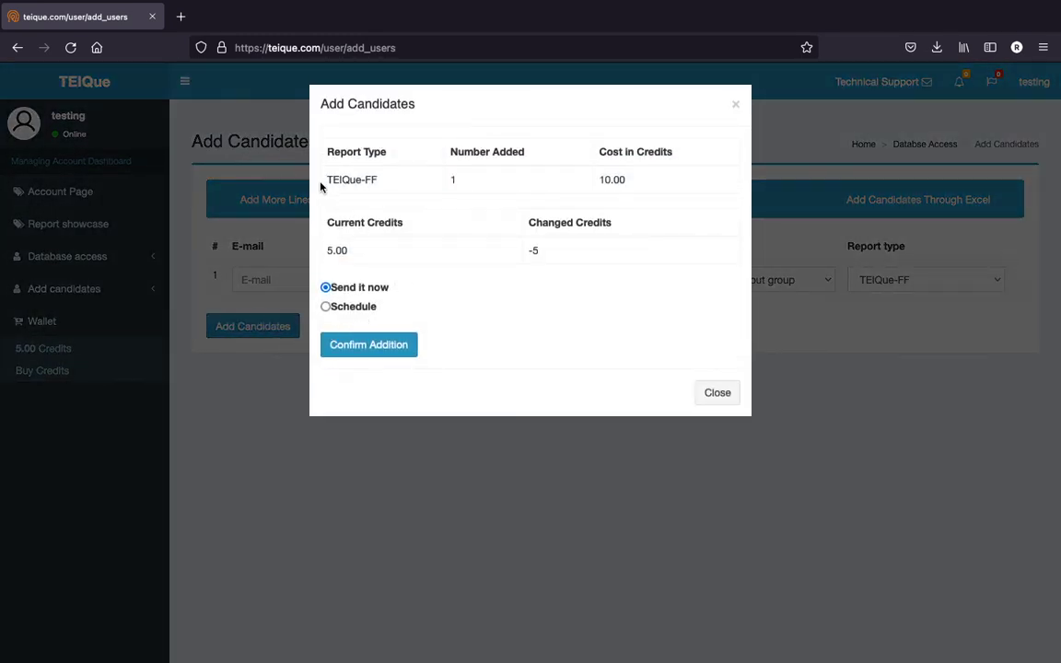
pyautogui.moveTo(321, 187); pyautogui.dragTo(568, 268)
pyautogui.click(565, 268)
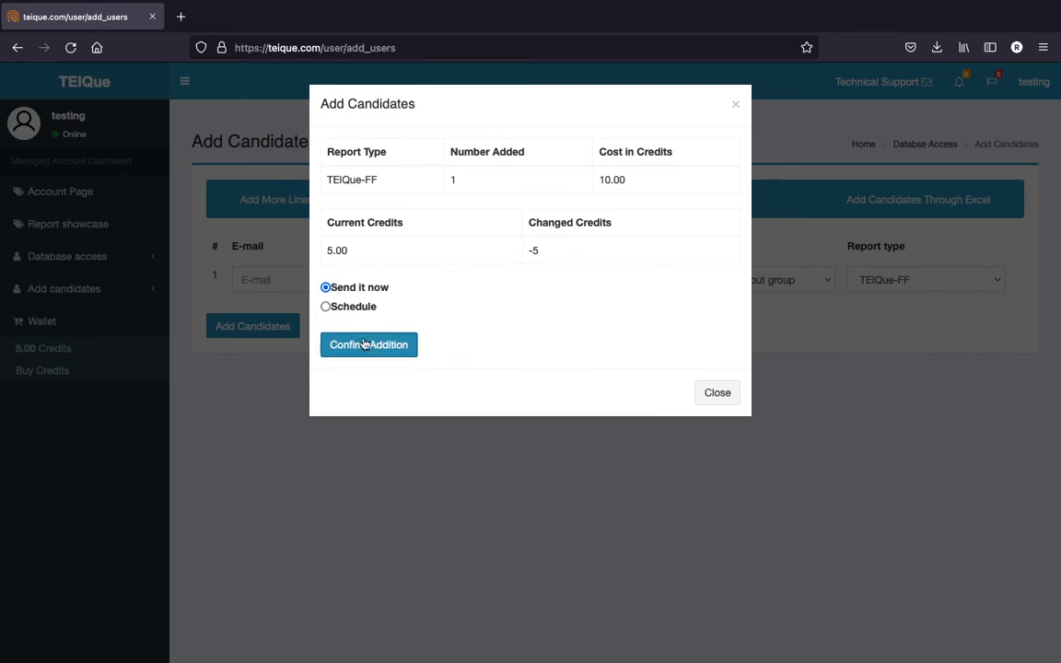
pyautogui.click(717, 391)
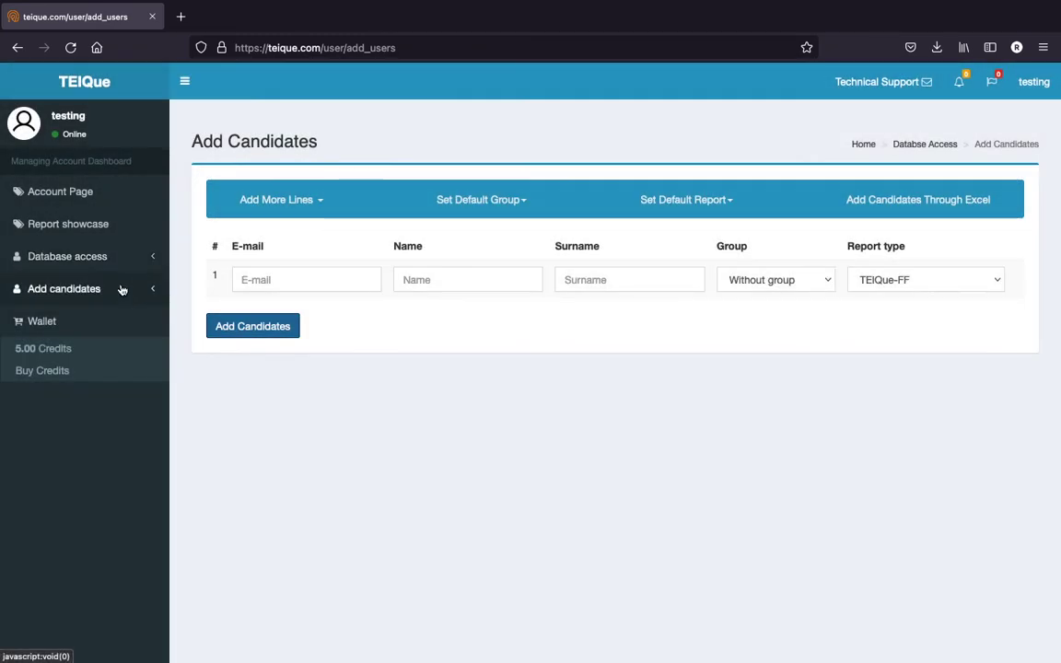
# Delete the existing candidate from the All Candidates list
pyautogui.click(119, 257)
pyautogui.click(113, 304)
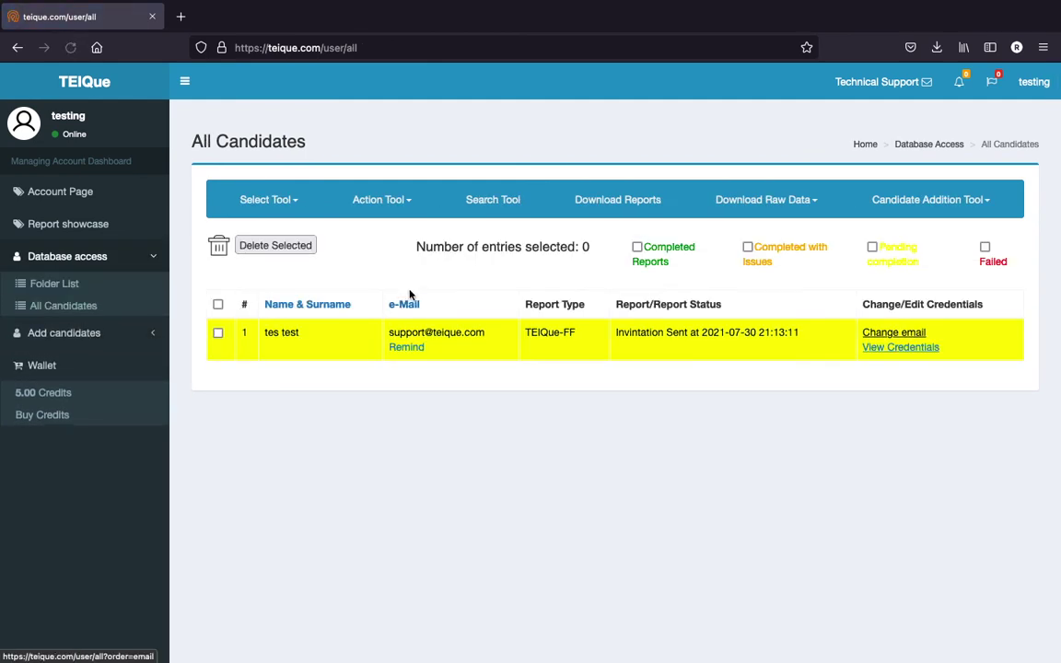
pyautogui.click(218, 334)
pyautogui.click(303, 252)
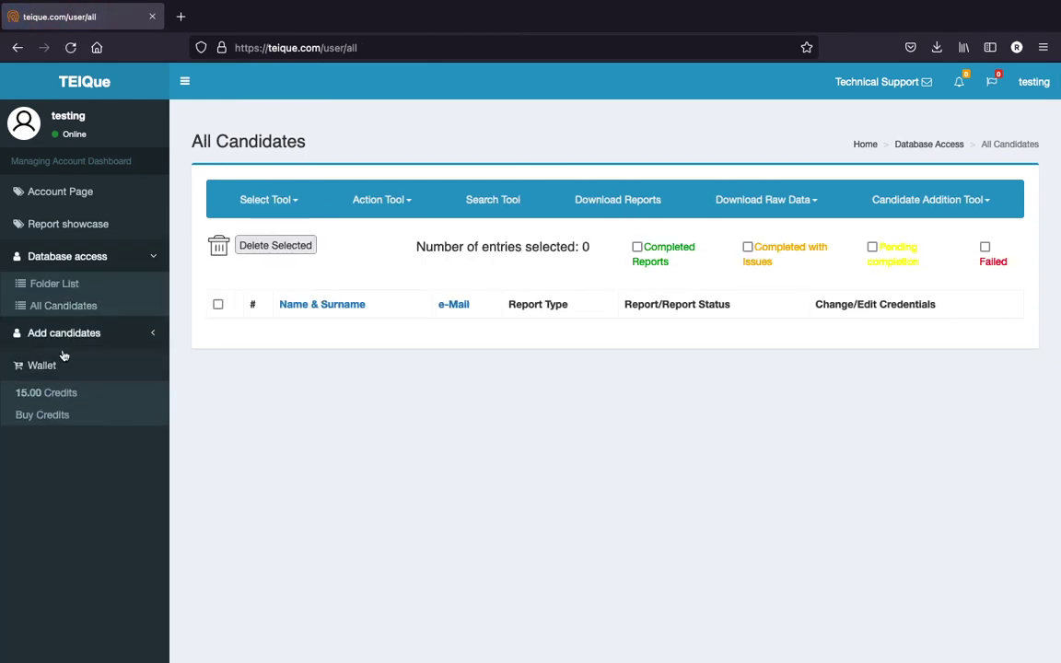
# In the manual entry form, enter the candidate's e-mail and the name 'test test'
pyautogui.click(907, 202)
pyautogui.click(875, 230)
pyautogui.click(289, 279)
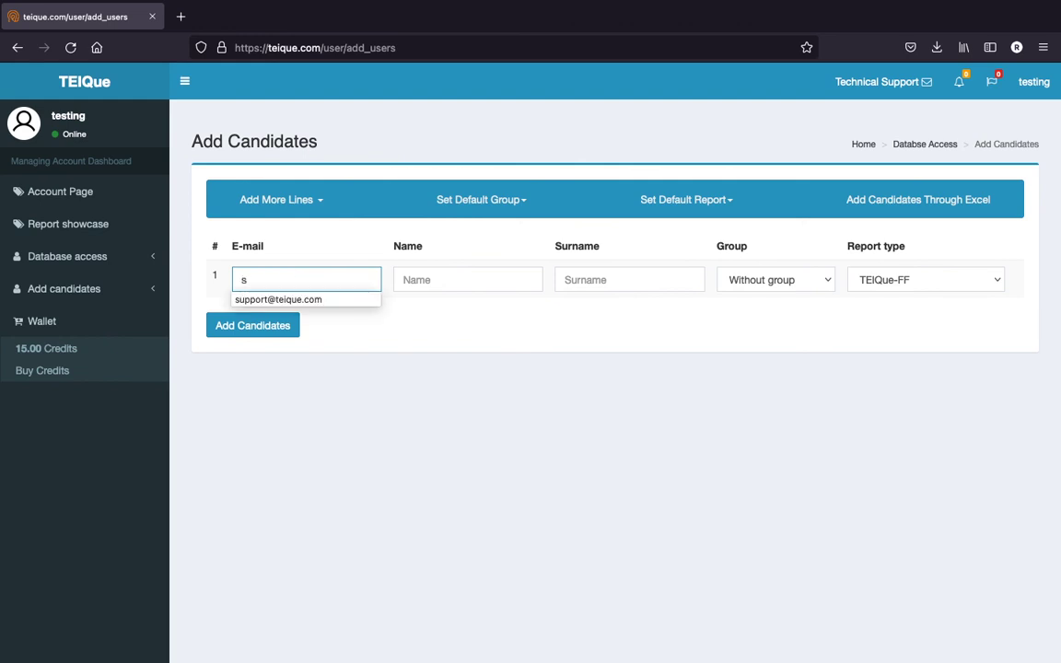
pyautogui.click(447, 278)
pyautogui.write('test')
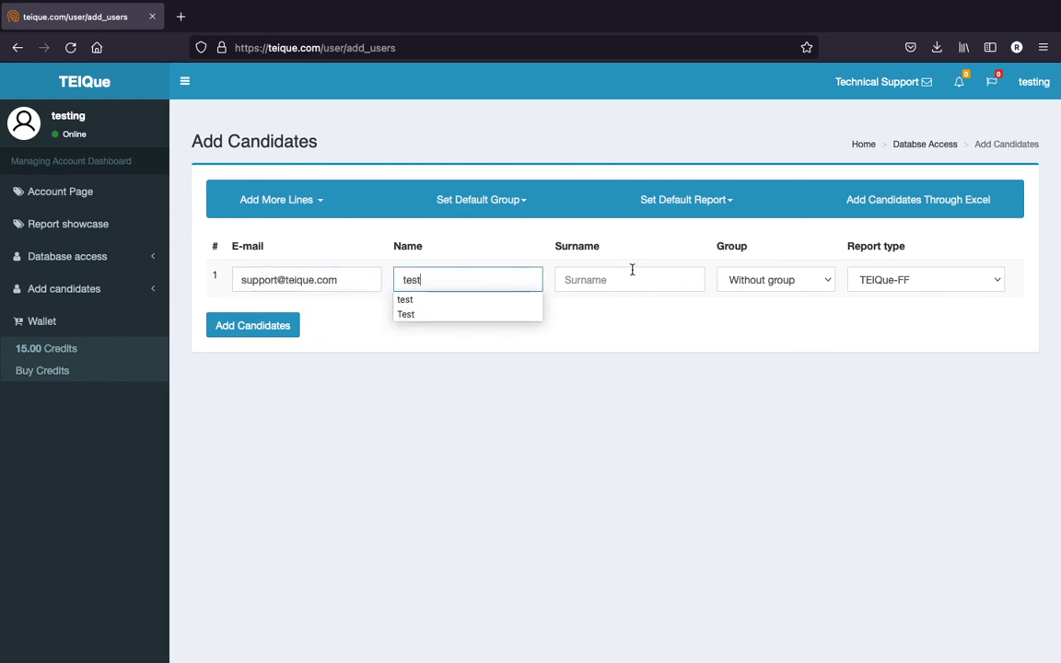
pyautogui.click(628, 276)
pyautogui.write('test')
pyautogui.press('Escape')
# Keep TEIQue-FF as the report type, then add and confirm the candidate
pyautogui.click(925, 279)
pyautogui.click(925, 276)
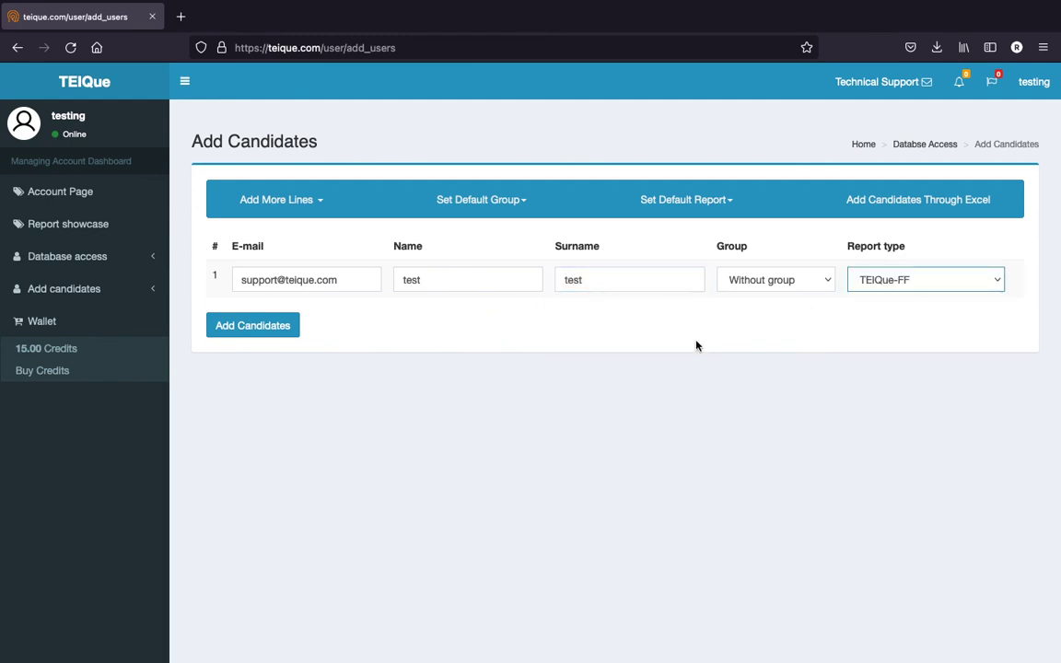
pyautogui.click(276, 333)
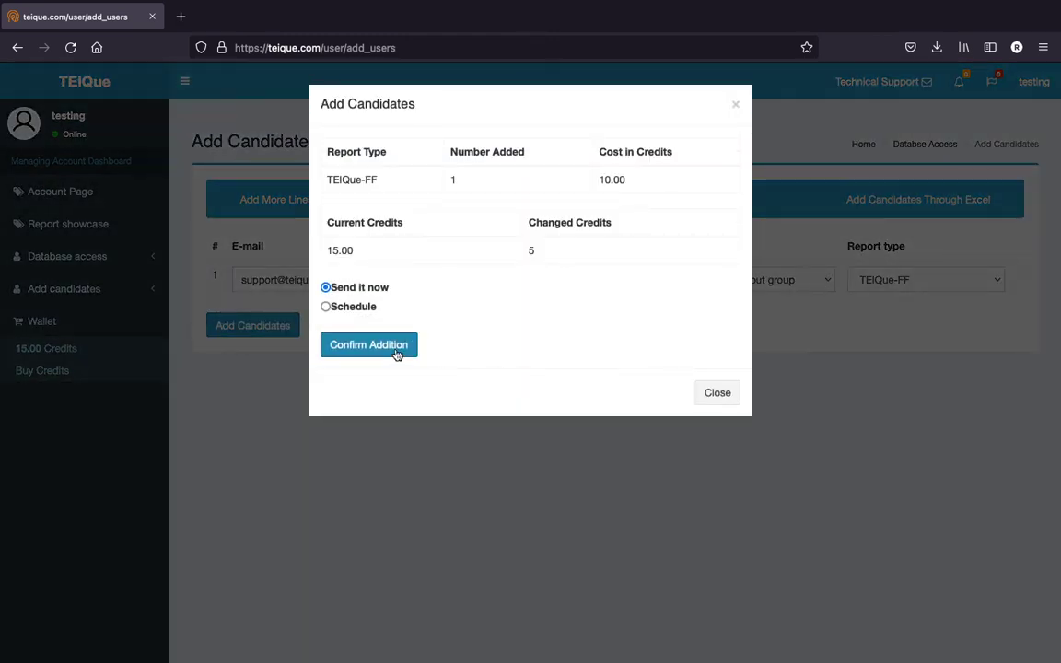
pyautogui.click(395, 348)
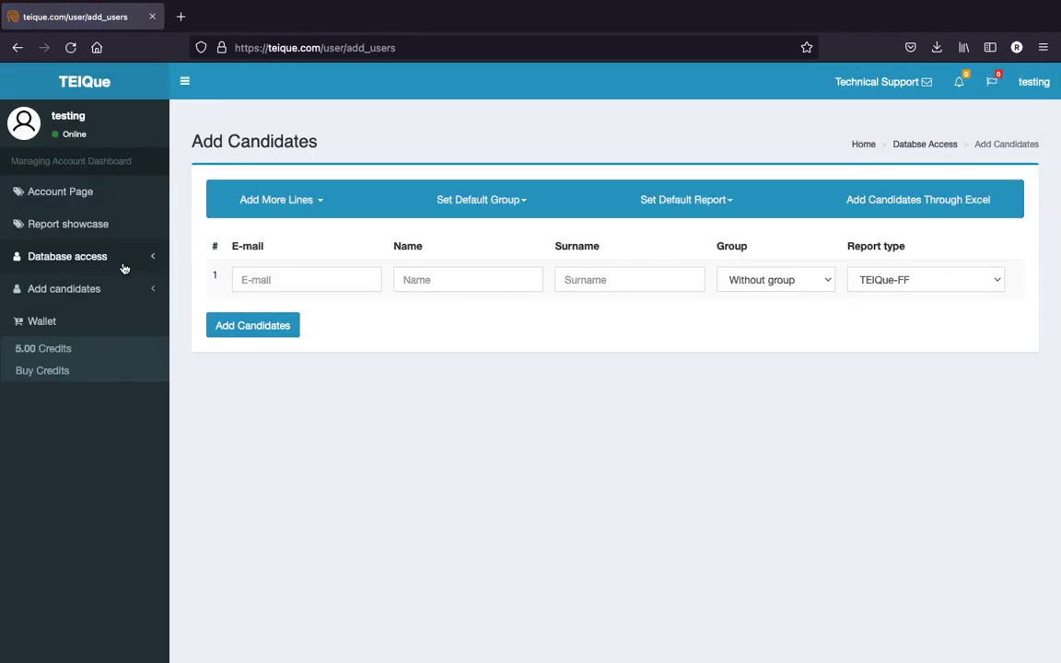
pyautogui.click(121, 261)
pyautogui.click(109, 307)
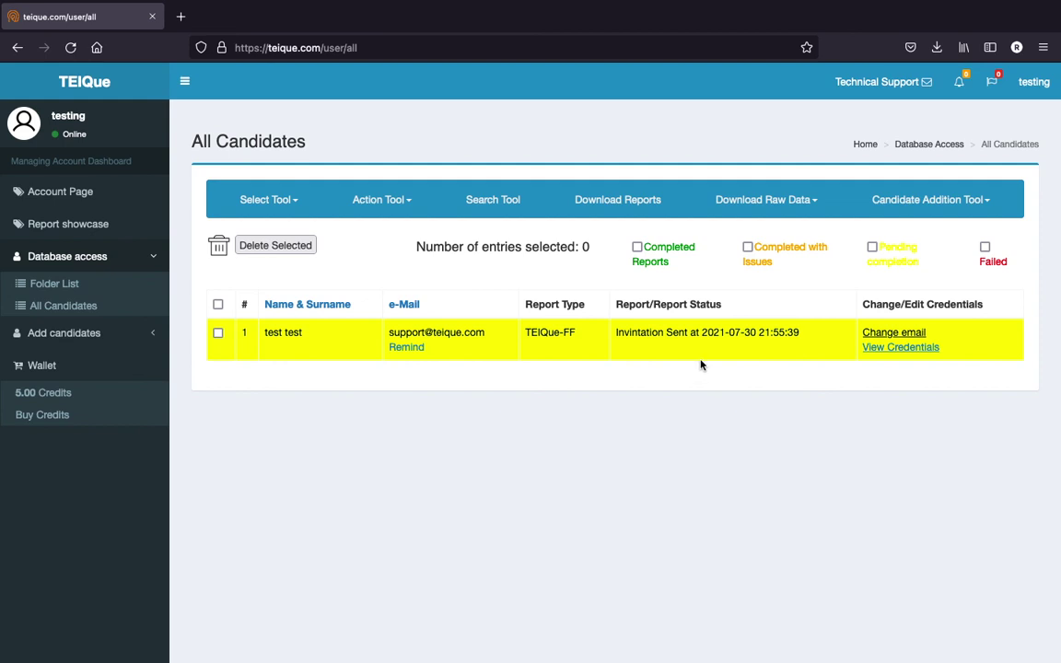
pyautogui.moveTo(810, 332); pyautogui.dragTo(649, 333)
pyautogui.click(642, 353)
pyautogui.click(896, 337)
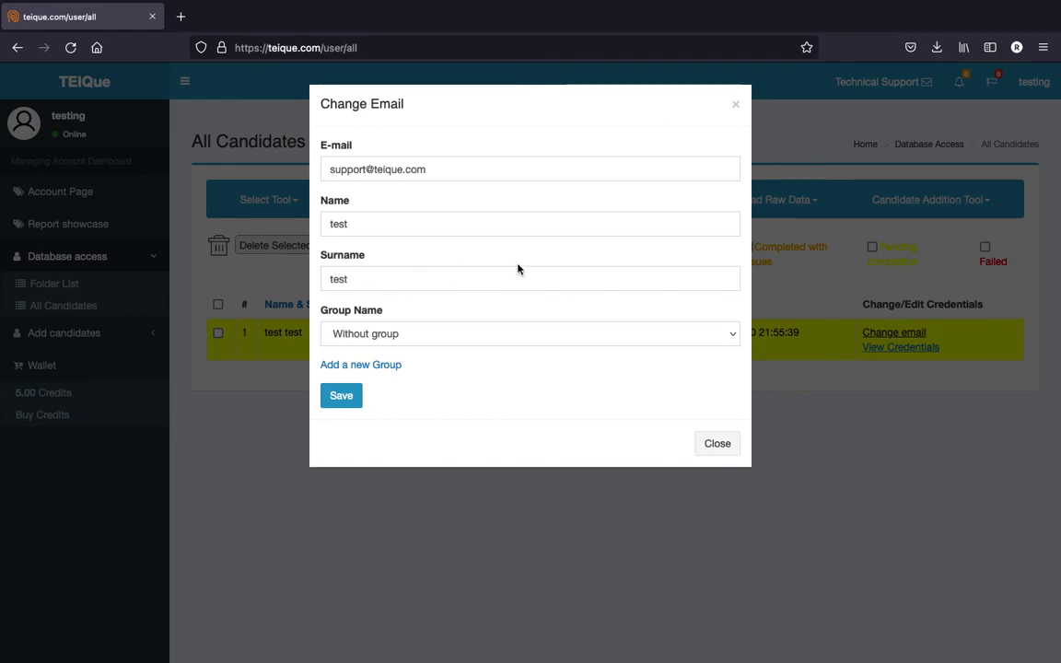
pyautogui.click(861, 383)
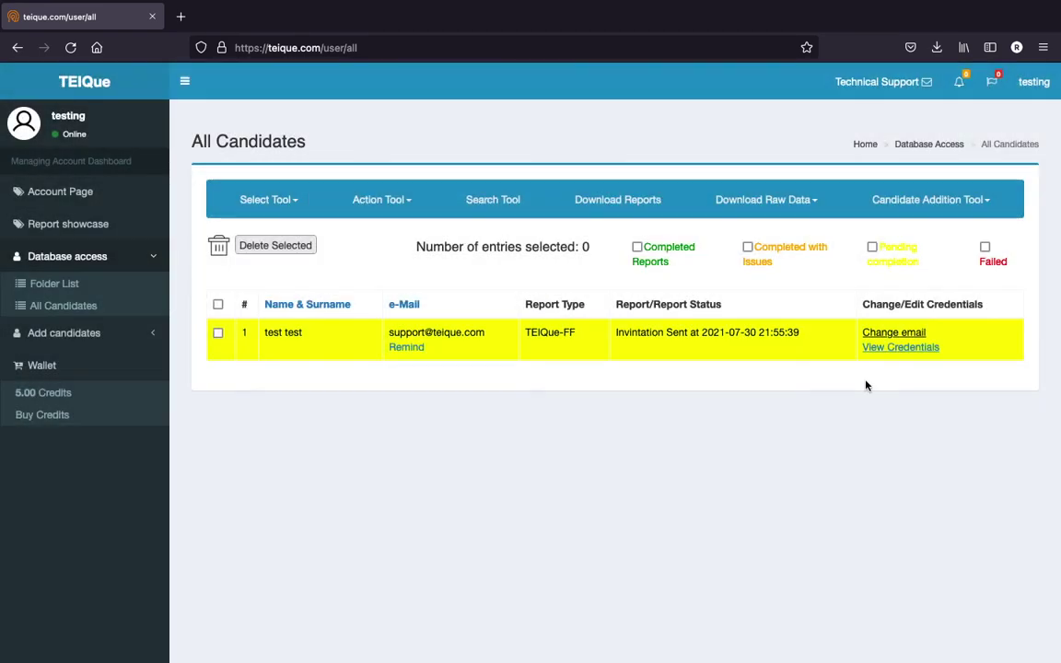
pyautogui.click(894, 349)
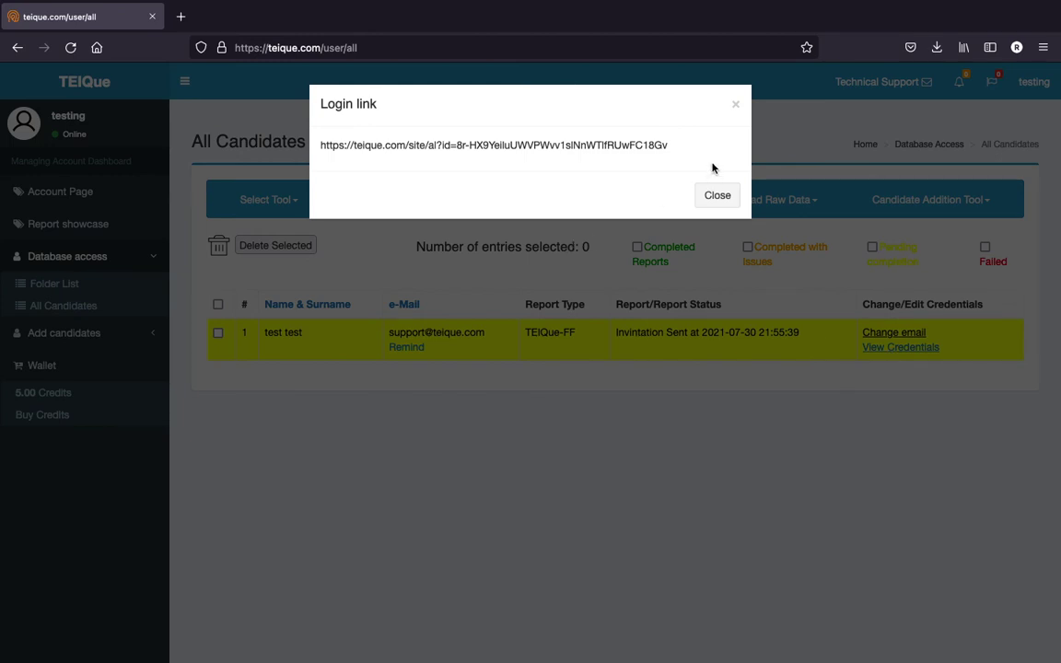
pyautogui.moveTo(691, 147); pyautogui.dragTo(326, 145)
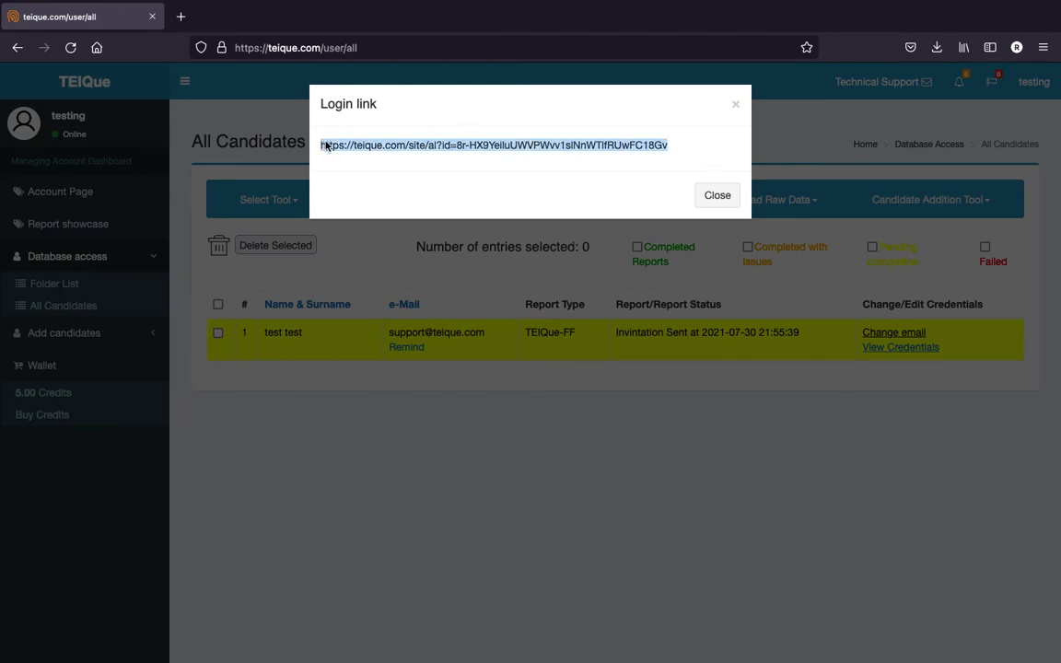
pyautogui.click(561, 440)
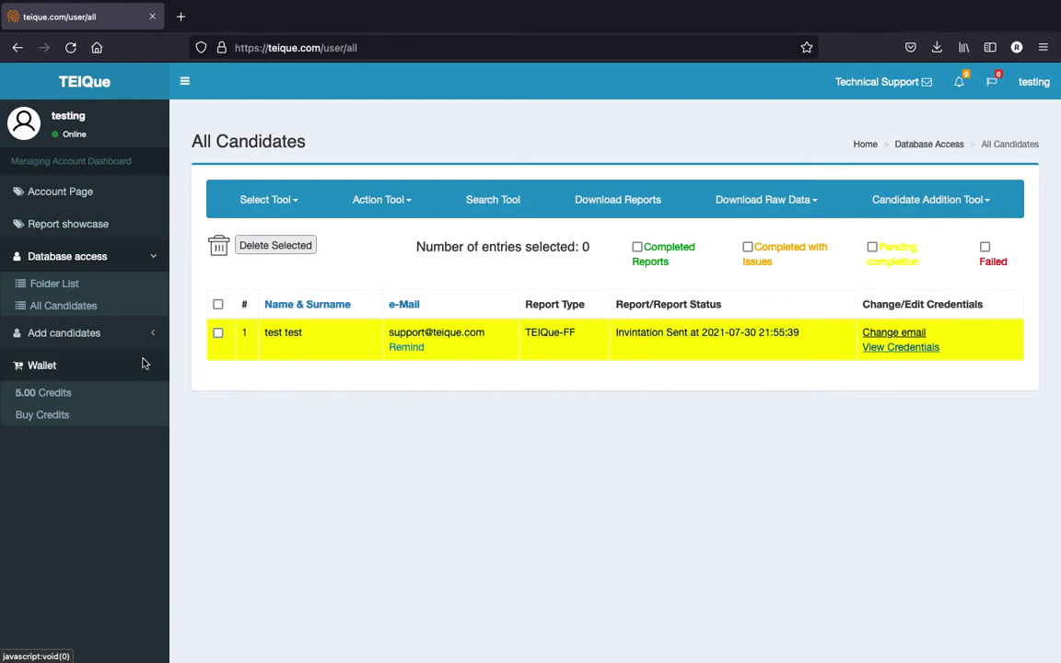
# Go to Wallet > Buy Credits to view the 6- and 12-month Premium plans and 50–1250 credit packs
pyautogui.click(77, 423)
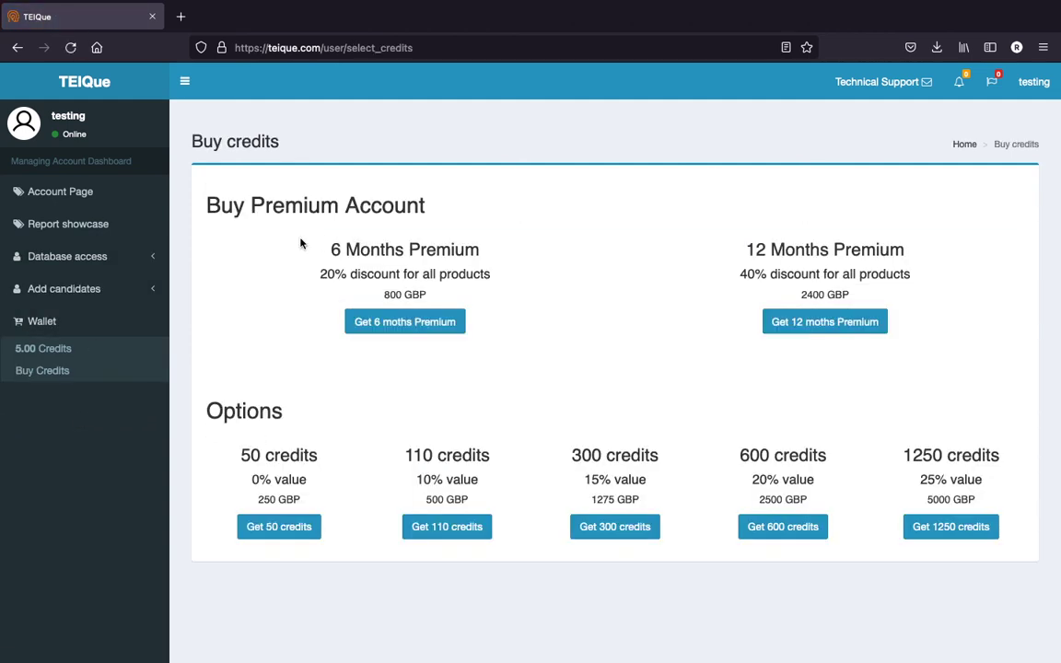
pyautogui.moveTo(315, 244); pyautogui.dragTo(833, 592)
pyautogui.click(836, 592)
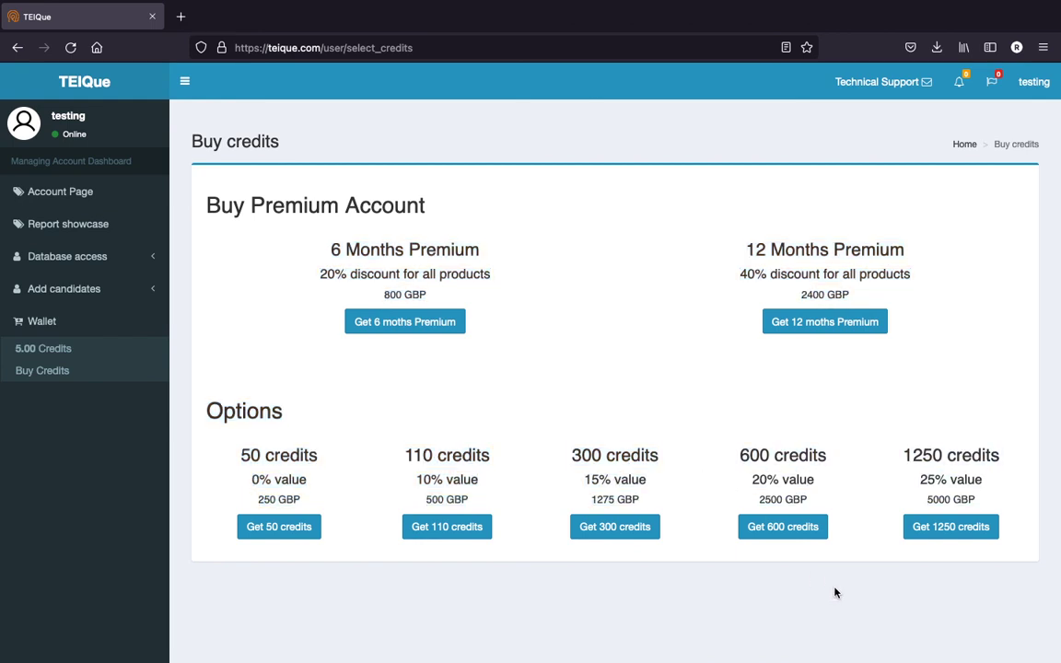